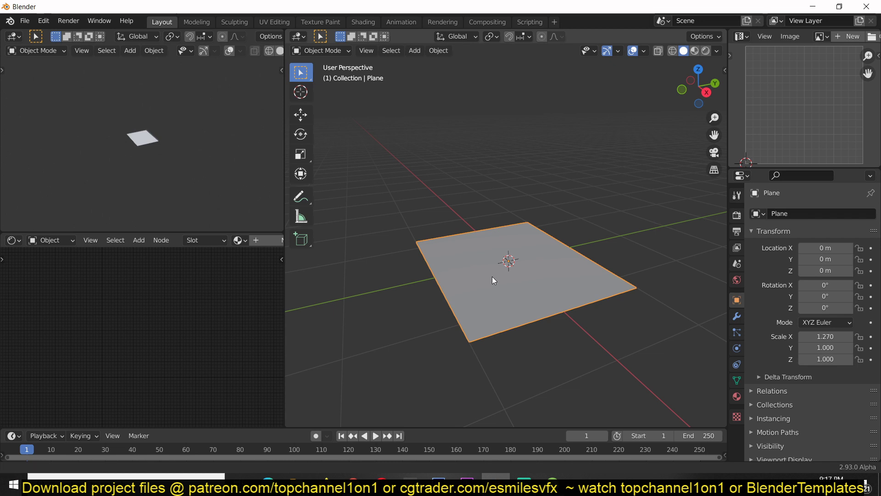
# - Switch the main viewport to Material Preview shading to view the plane's material
pyautogui.moveTo(491, 276); pyautogui.dragTo(504, 197, button='middle')
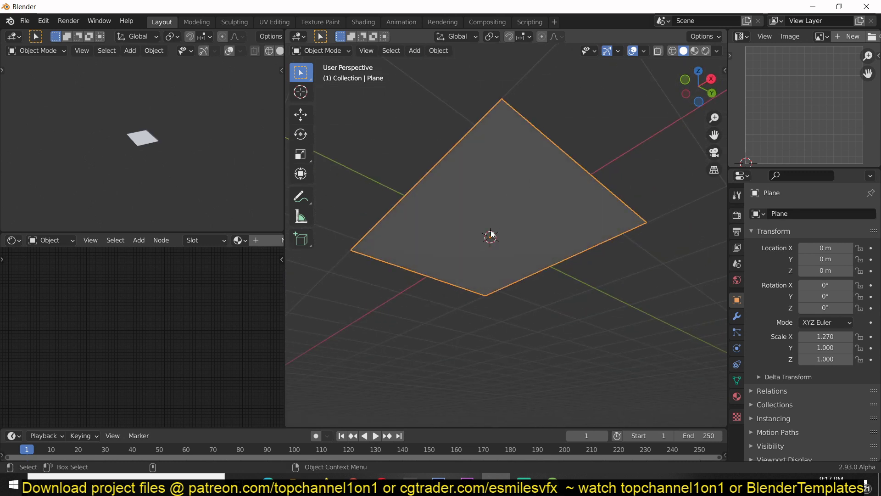
pyautogui.moveTo(491, 234); pyautogui.dragTo(461, 296, button='middle')
pyautogui.scroll(-3, 461, 263)
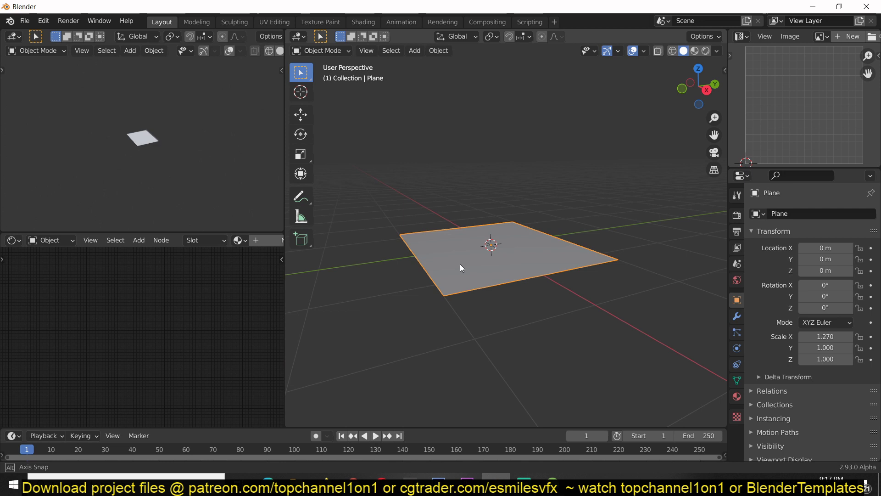
pyautogui.click(693, 51)
pyautogui.scroll(2, 549, 250)
pyautogui.moveTo(550, 249)
pyautogui.mouseDown(button='middle')
pyautogui.moveTo(560, 180)
pyautogui.moveTo(511, 236)
pyautogui.mouseUp(button='middle')
pyautogui.scroll(-5, 266, 246)
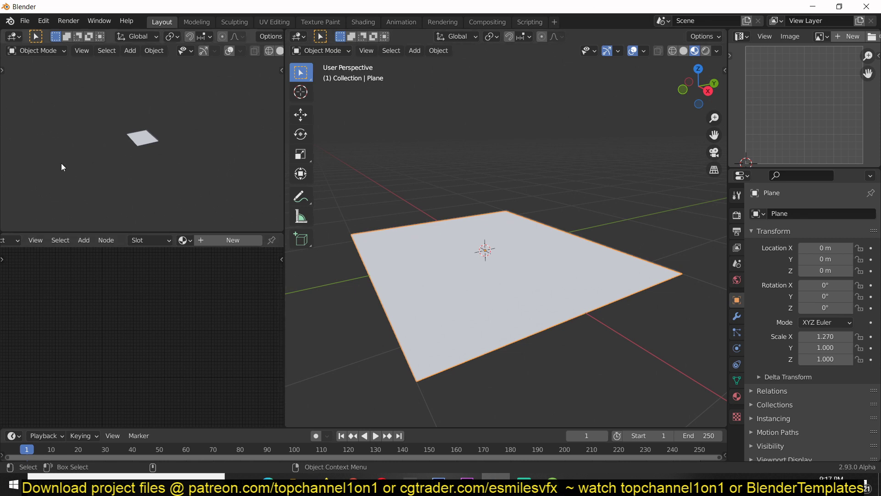
# - Create a new node-based material on the plane
pyautogui.click(77, 52)
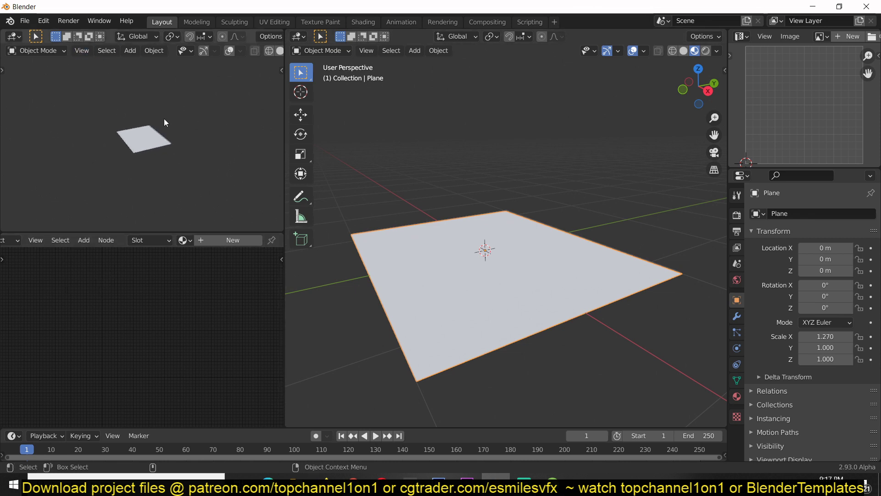
pyautogui.moveTo(163, 119); pyautogui.dragTo(190, 98, button='middle')
pyautogui.scroll(9, 166, 137)
pyautogui.moveTo(165, 146); pyautogui.dragTo(85, 171, button='middle')
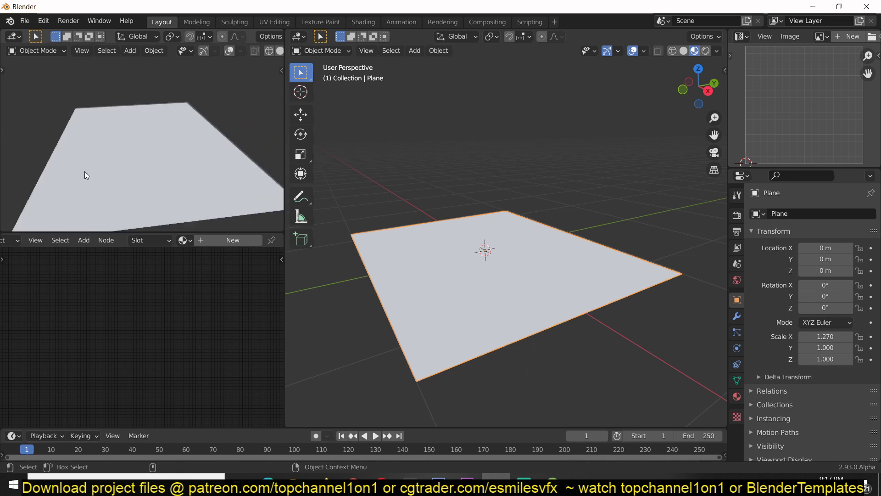
pyautogui.click(221, 238)
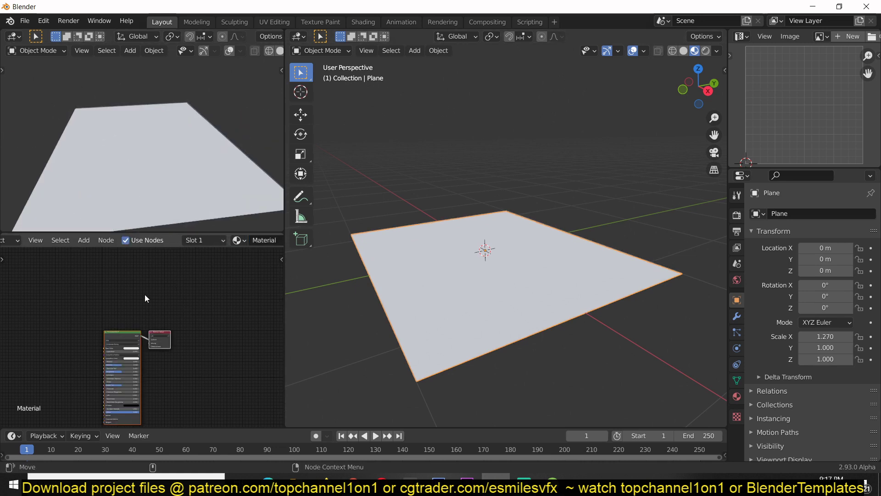
# - Add a Geometry input node to the plane's material, placed before the Principled BSDF
pyautogui.moveTo(79, 315); pyautogui.dragTo(139, 277, button='middle')
pyautogui.scroll(8, 134, 280)
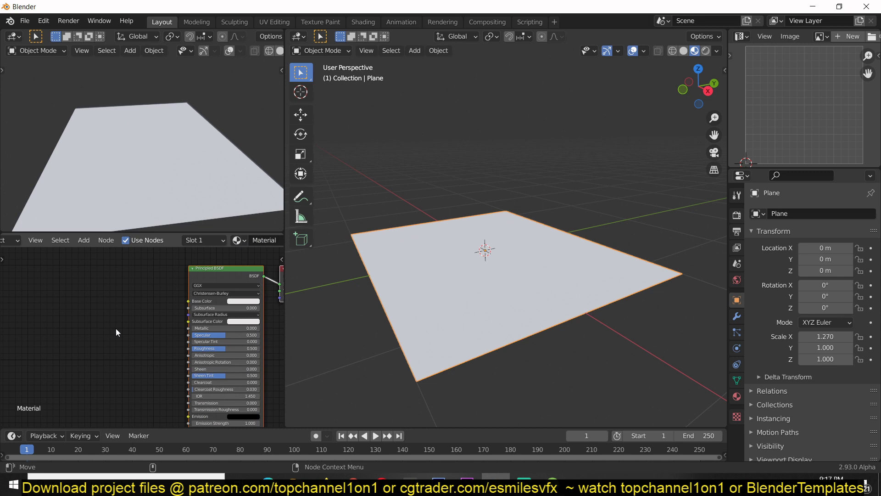
pyautogui.hotkey('shift', 'a')
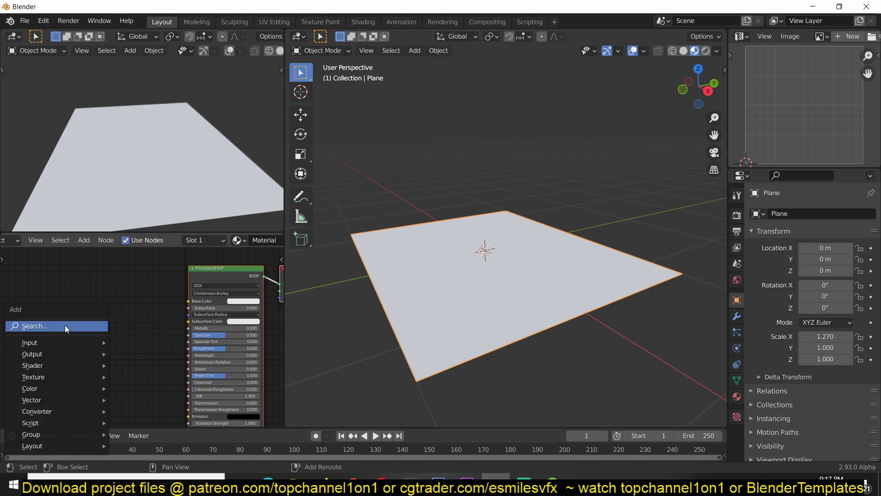
pyautogui.moveTo(74, 342)
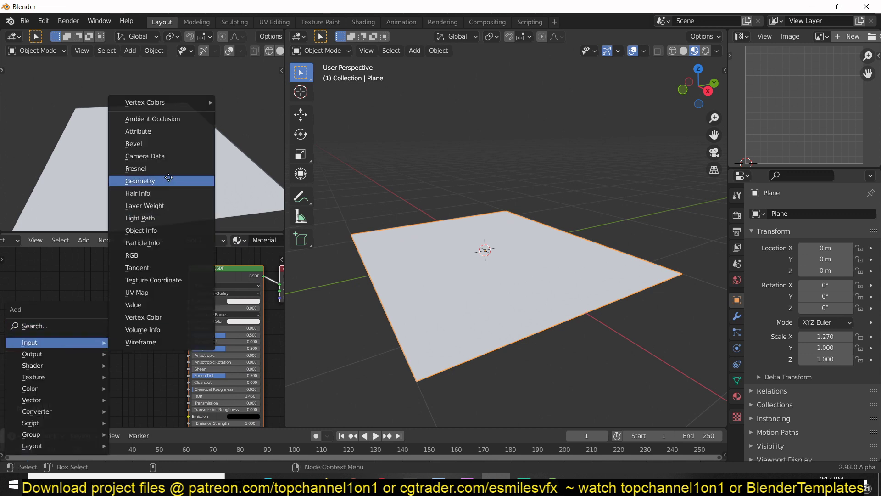
pyautogui.click(166, 181)
pyautogui.scroll(4, 89, 343)
pyautogui.moveTo(89, 343); pyautogui.dragTo(158, 327, button='middle')
pyautogui.scroll(2, 134, 340)
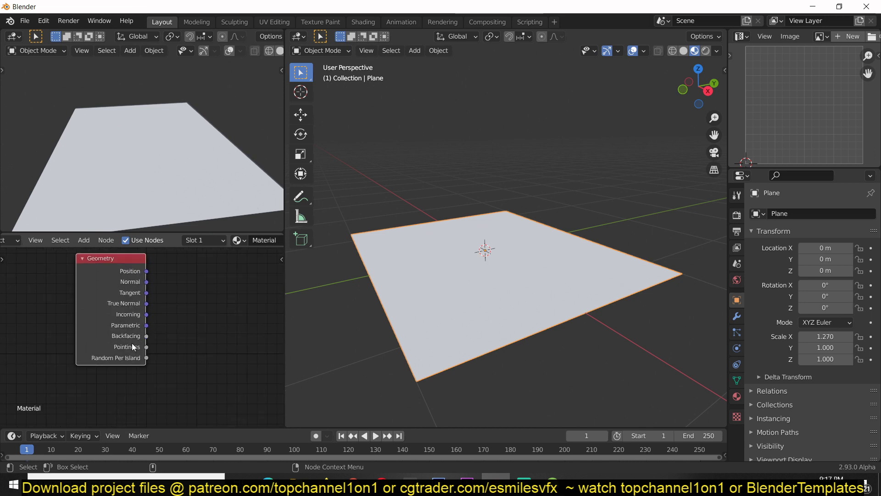
# - Enable the Face Orientation overlay in the main viewport and set its shading to Solid
pyautogui.moveTo(498, 213); pyautogui.dragTo(473, 226, button='middle')
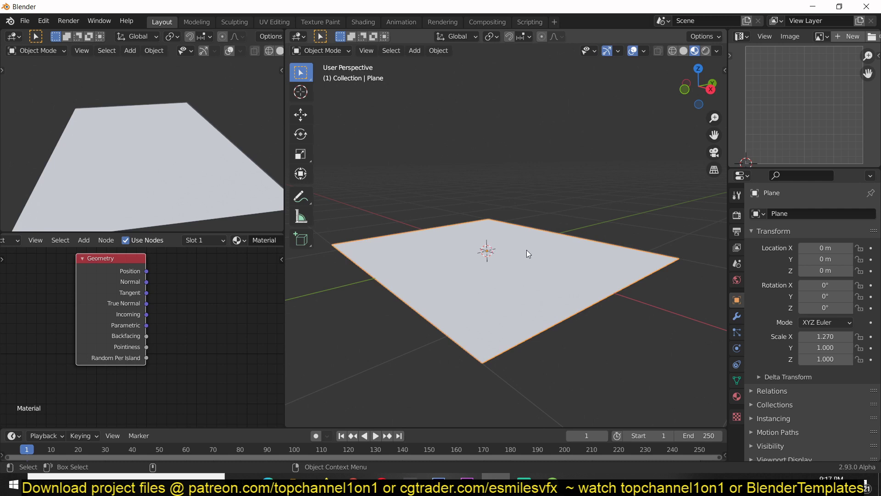
pyautogui.click(645, 51)
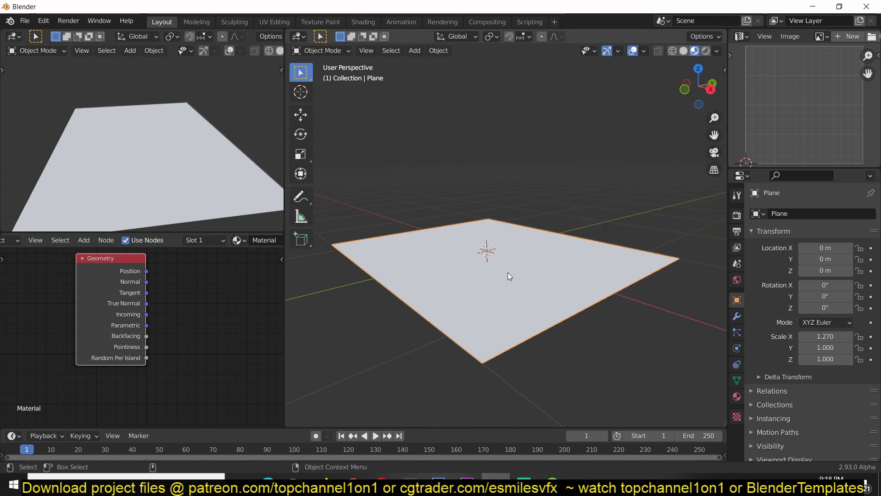
pyautogui.moveTo(532, 207); pyautogui.dragTo(504, 230, button='middle')
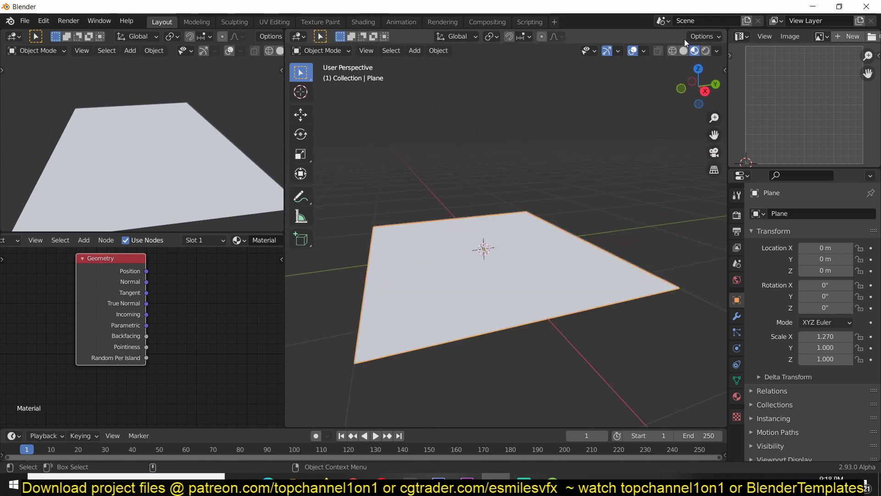
pyautogui.click(684, 49)
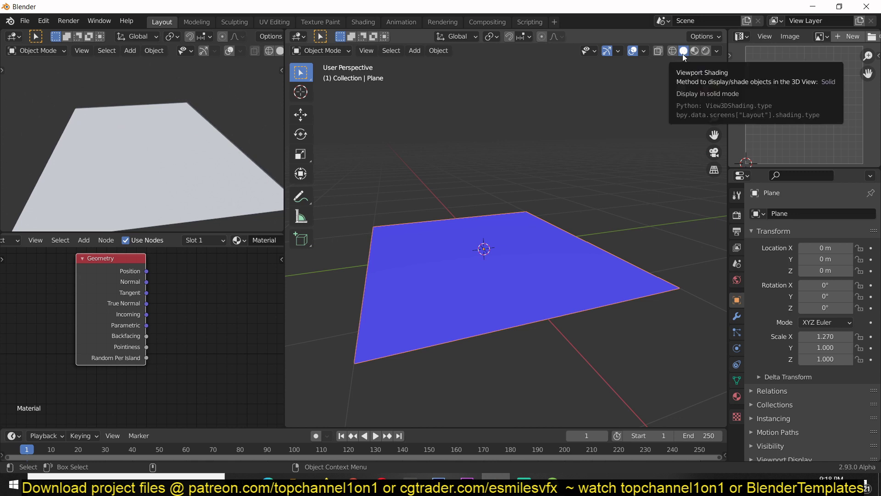
pyautogui.moveTo(584, 120); pyautogui.dragTo(708, 55, button='middle')
pyautogui.scroll(-3, 547, 253)
pyautogui.moveTo(547, 253); pyautogui.dragTo(526, 136, button='middle')
# - Annotate the plane with one arrow pointing up from its front face and one pointing down from its back face
pyautogui.click(300, 197)
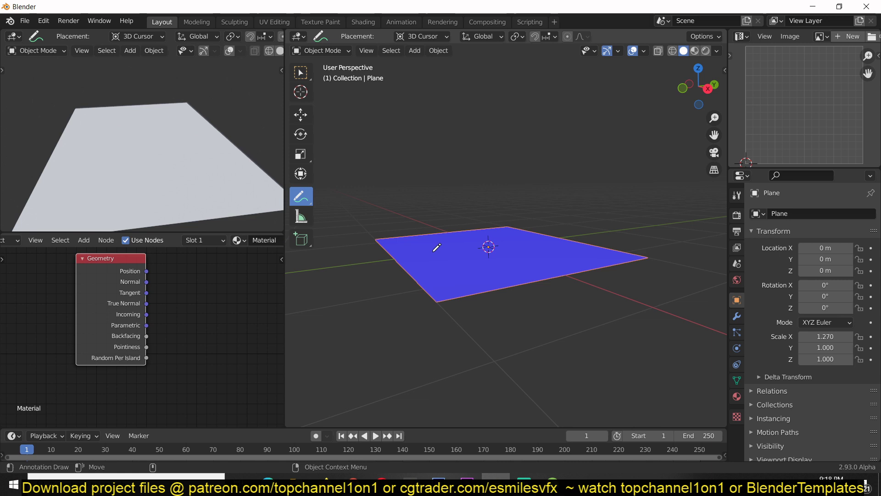
pyautogui.moveTo(456, 254)
pyautogui.mouseDown()
pyautogui.moveTo(456, 193)
pyautogui.moveTo(473, 179)
pyautogui.mouseUp()
pyautogui.moveTo(505, 223); pyautogui.dragTo(478, 224, button='middle')
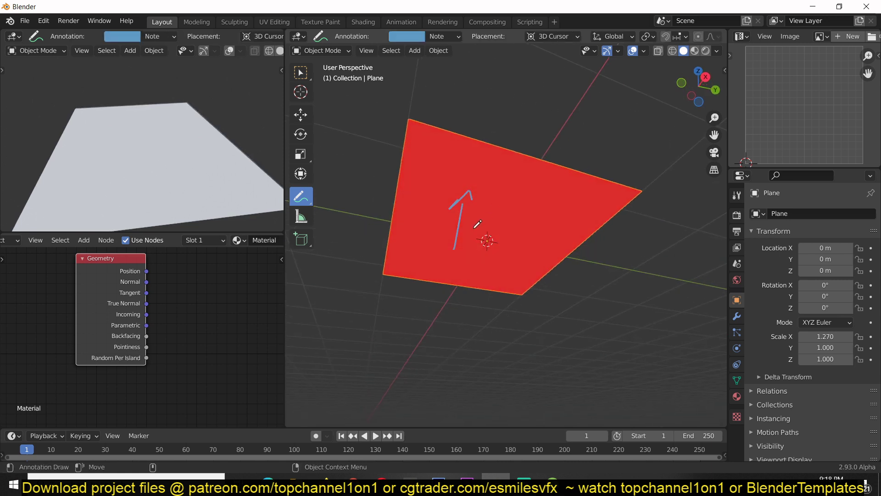
pyautogui.moveTo(478, 304); pyautogui.dragTo(485, 249, button='middle')
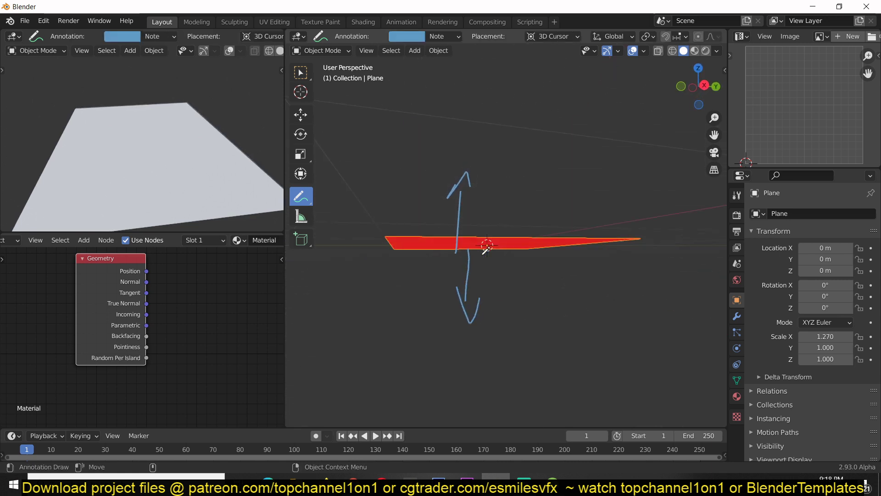
pyautogui.click(304, 113)
pyautogui.moveTo(492, 205); pyautogui.dragTo(462, 225, button='middle')
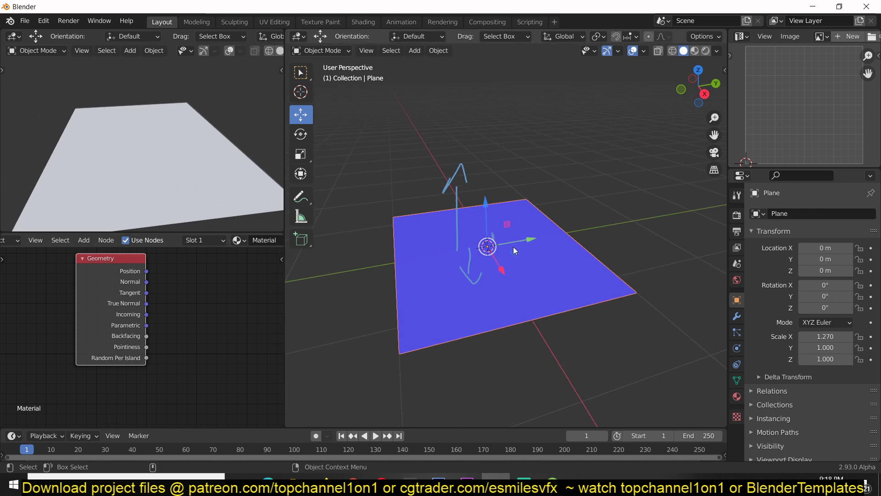
pyautogui.moveTo(502, 249)
pyautogui.mouseDown(button='middle')
pyautogui.moveTo(558, 191)
pyautogui.moveTo(524, 213)
pyautogui.moveTo(509, 257)
pyautogui.mouseUp(button='middle')
pyautogui.press('Tab')
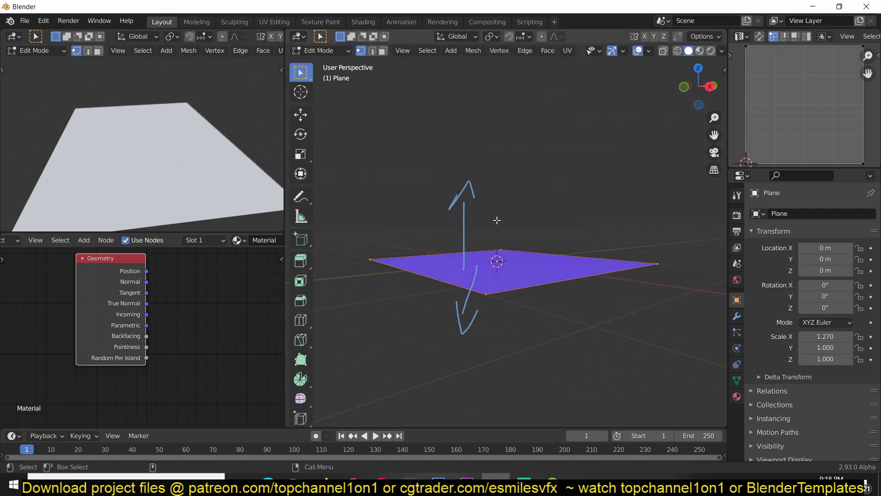
pyautogui.press('Tab')
pyautogui.moveTo(486, 216); pyautogui.dragTo(475, 250, button='middle')
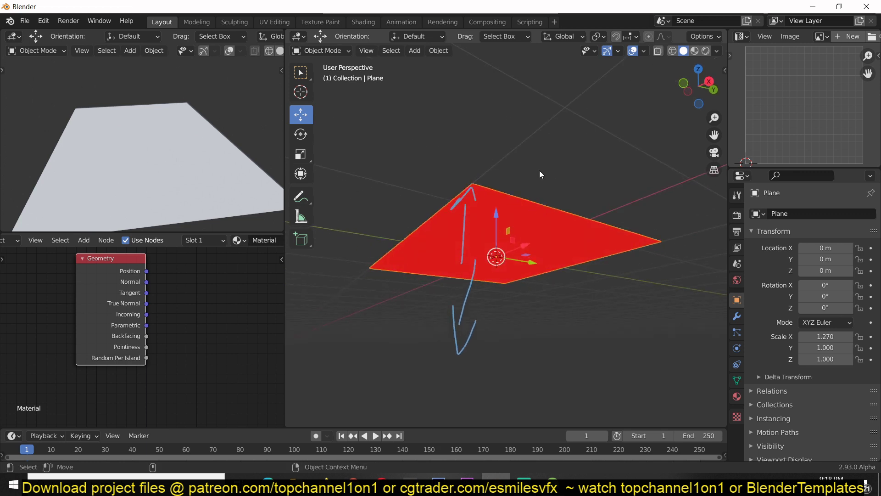
# - Turn off the Face Orientation overlay in the main viewport
pyautogui.moveTo(493, 186); pyautogui.dragTo(505, 201, button='middle')
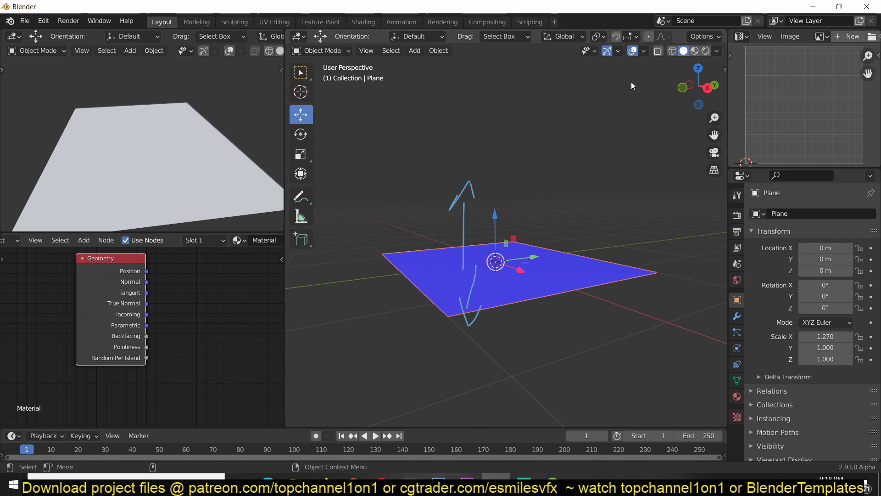
pyautogui.click(645, 51)
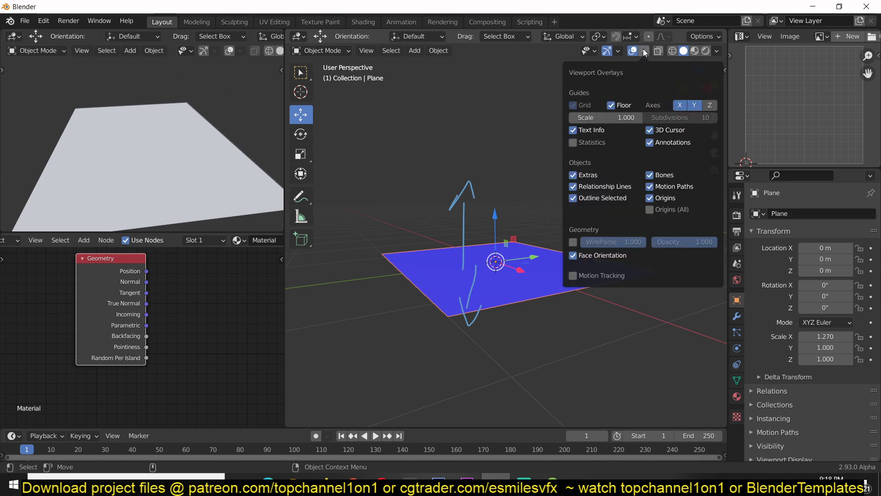
pyautogui.click(590, 257)
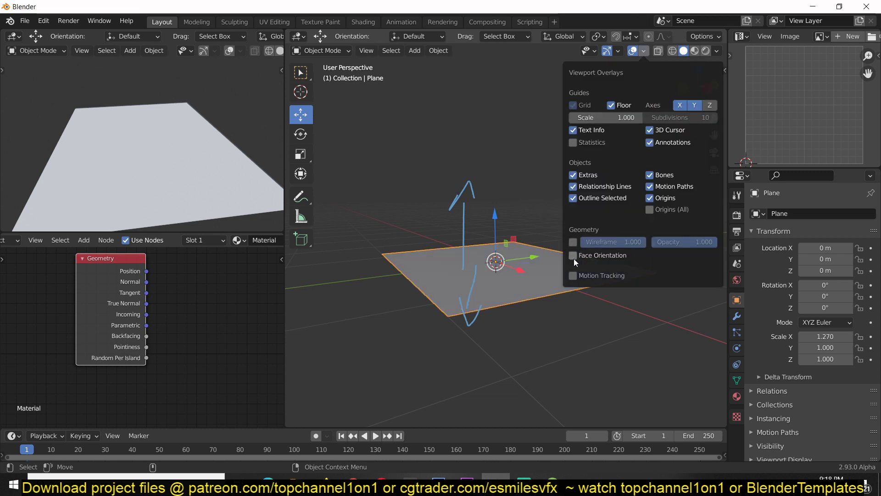
# - Preview the Geometry node's Backfacing output on the plane in the secondary viewport
pyautogui.scroll(2, 130, 338)
pyautogui.moveTo(129, 338); pyautogui.dragTo(123, 344, button='middle')
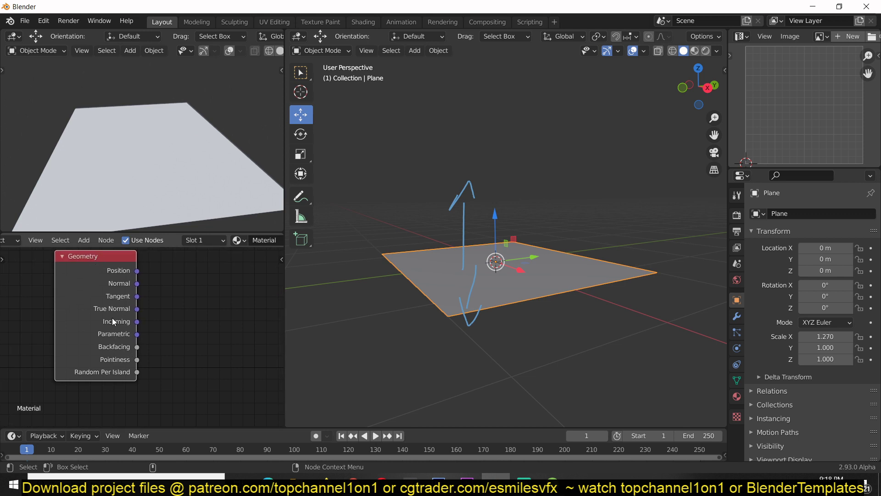
pyautogui.scroll(-2, 131, 340)
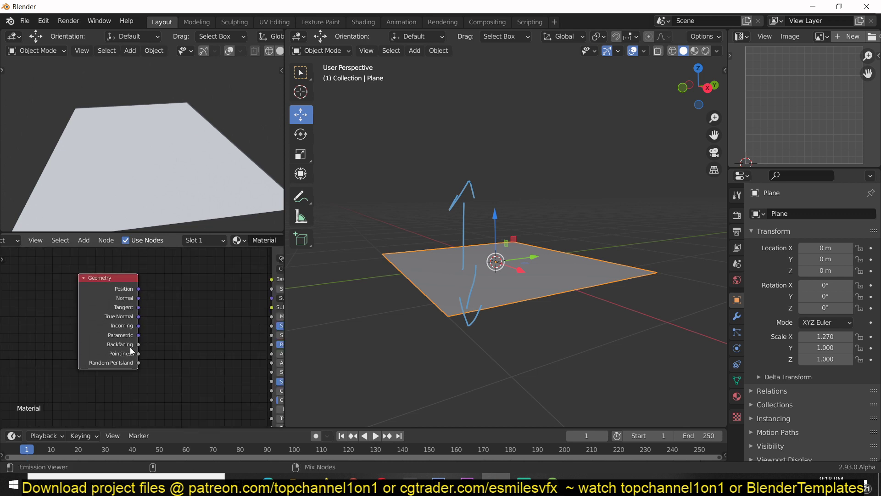
pyautogui.keyDown('ctrl'); pyautogui.keyDown('shift'); pyautogui.click(133, 349); pyautogui.keyUp('shift'); pyautogui.keyUp('ctrl')
pyautogui.keyDown('ctrl'); pyautogui.keyDown('shift'); pyautogui.click(131, 346); pyautogui.keyUp('shift'); pyautogui.keyUp('ctrl')
pyautogui.keyDown('ctrl'); pyautogui.keyDown('shift'); pyautogui.click(131, 346); pyautogui.keyUp('shift'); pyautogui.keyUp('ctrl')
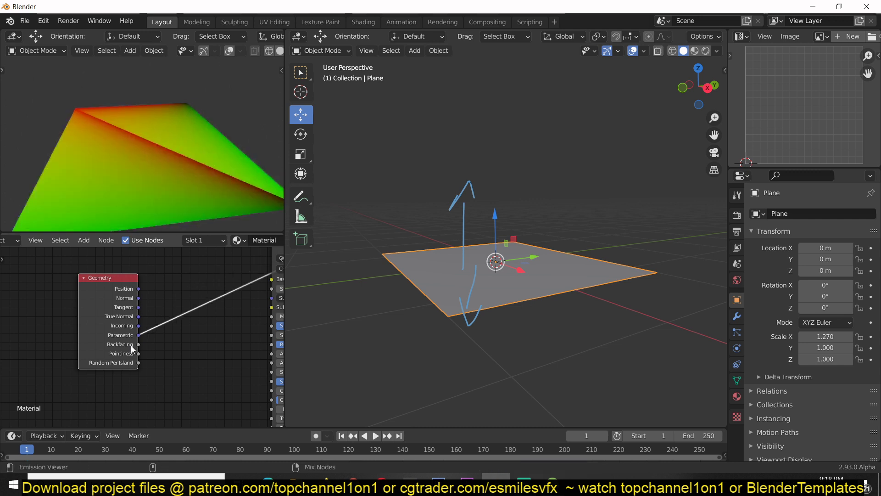
pyautogui.keyDown('ctrl'); pyautogui.keyDown('shift'); pyautogui.click(131, 346); pyautogui.keyUp('shift'); pyautogui.keyUp('ctrl')
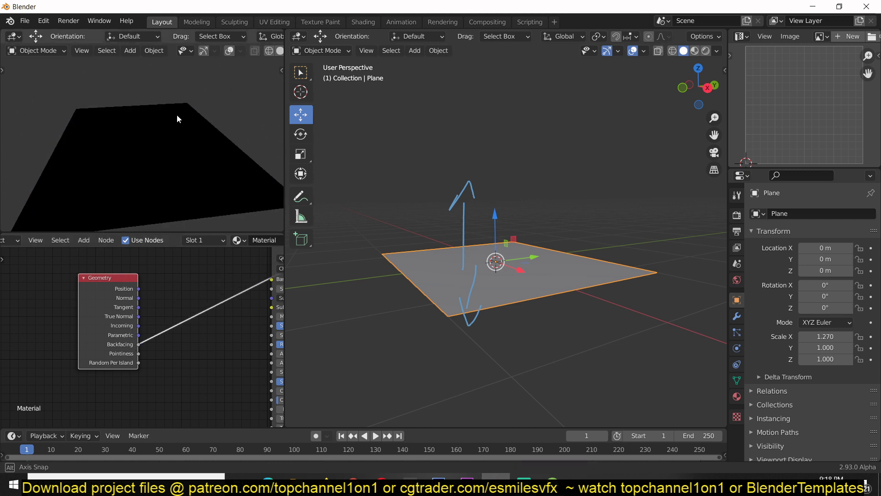
pyautogui.moveTo(177, 114); pyautogui.dragTo(177, 154, button='middle')
# - Move the Geometry node further from the Principled BSDF and add a Mix color node between them
pyautogui.scroll(-7, 207, 309)
pyautogui.moveTo(200, 328); pyautogui.dragTo(208, 341, button='middle')
pyautogui.moveTo(137, 364); pyautogui.dragTo(81, 360)
pyautogui.hotkey('shift', 'a')
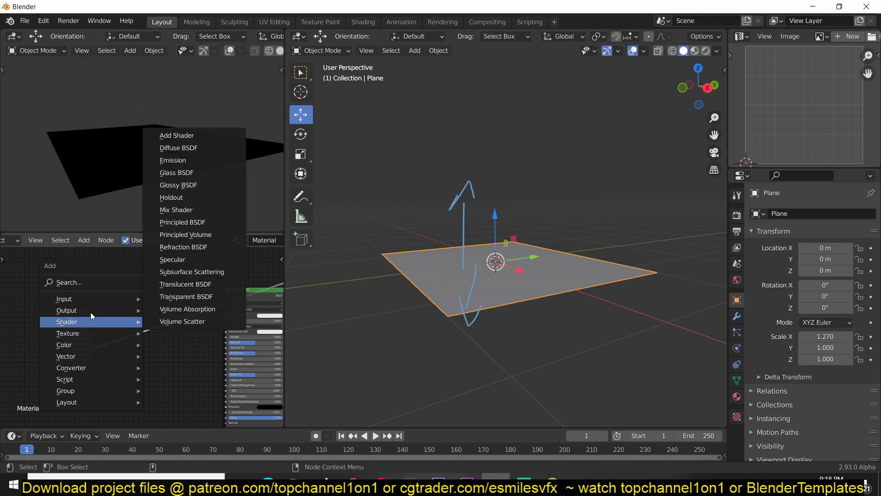
pyautogui.moveTo(78, 348)
pyautogui.click(171, 406)
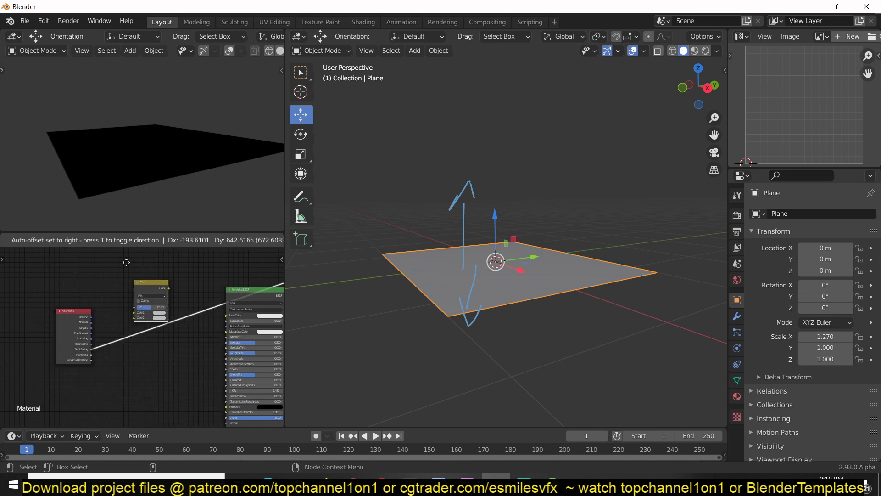
pyautogui.click(141, 271)
pyautogui.moveTo(171, 325); pyautogui.dragTo(205, 343, button='middle')
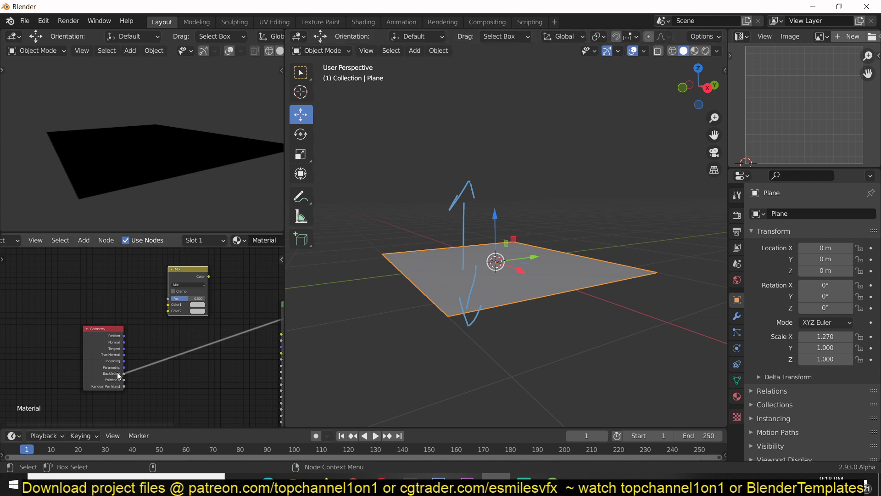
# - Connect the Geometry node's Backfacing output to the Mix node's Fac input and preview the Mix node's result
pyautogui.moveTo(117, 372); pyautogui.dragTo(180, 289)
pyautogui.keyDown('ctrl'); pyautogui.keyDown('shift'); pyautogui.click(192, 277); pyautogui.keyUp('shift'); pyautogui.keyUp('ctrl')
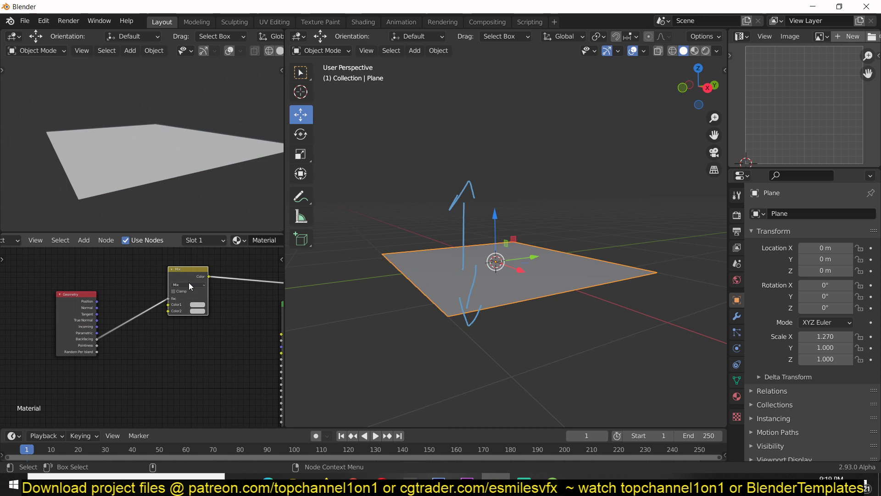
pyautogui.scroll(2, 208, 309)
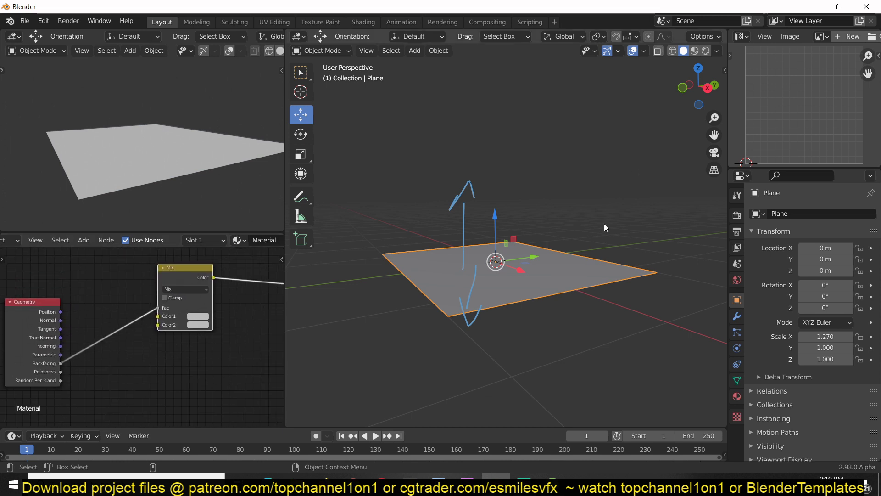
pyautogui.press('n')
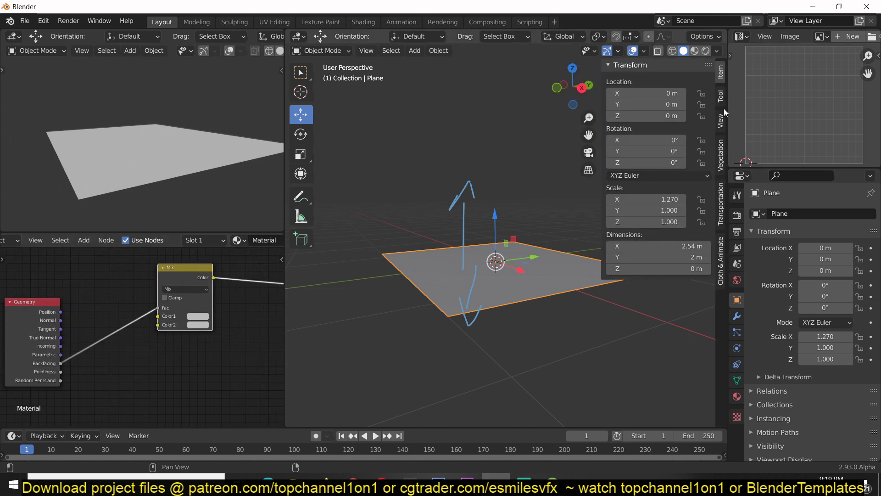
pyautogui.click(725, 207)
pyautogui.click(721, 120)
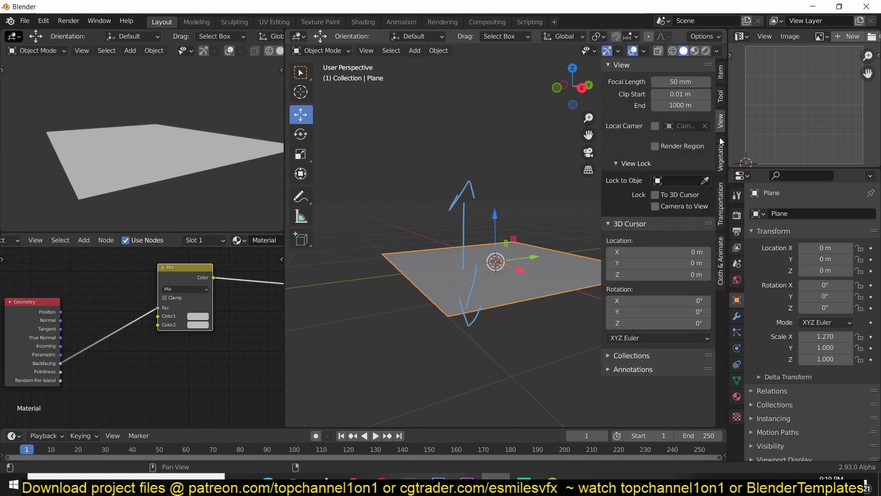
pyautogui.press('n')
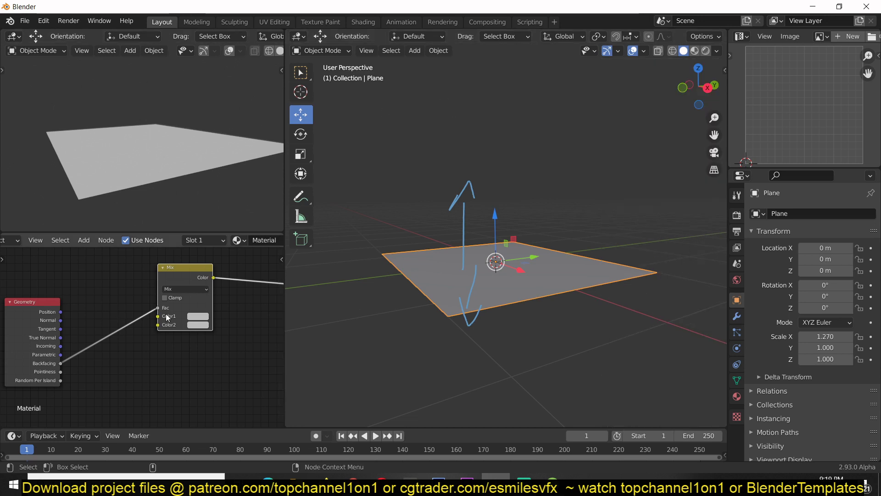
# - Set the Mix node's Color1 to blue and Color2 to red, and check the plane's colour in the secondary viewport
pyautogui.click(206, 317)
pyautogui.moveTo(234, 230)
pyautogui.mouseDown()
pyautogui.moveTo(236, 206)
pyautogui.moveTo(214, 267)
pyautogui.mouseUp()
pyautogui.click(202, 325)
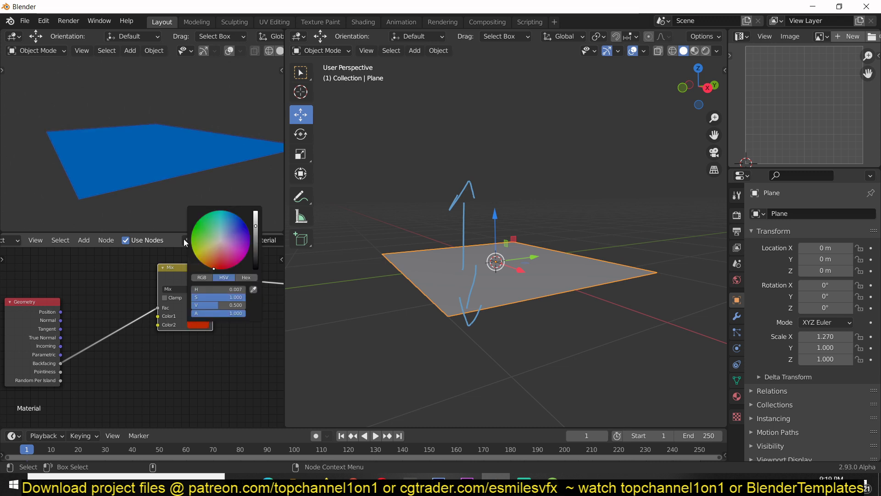
pyautogui.moveTo(154, 113); pyautogui.dragTo(88, 116, button='middle')
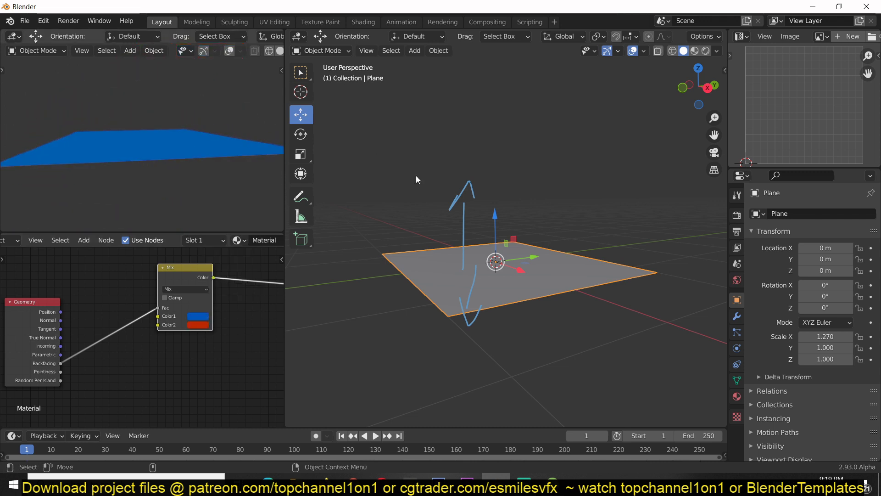
# - Change the UV editor area into an Image Editor
pyautogui.scroll(-3, 416, 176)
pyautogui.moveTo(452, 211); pyautogui.dragTo(464, 227, button='middle')
pyautogui.click(742, 35)
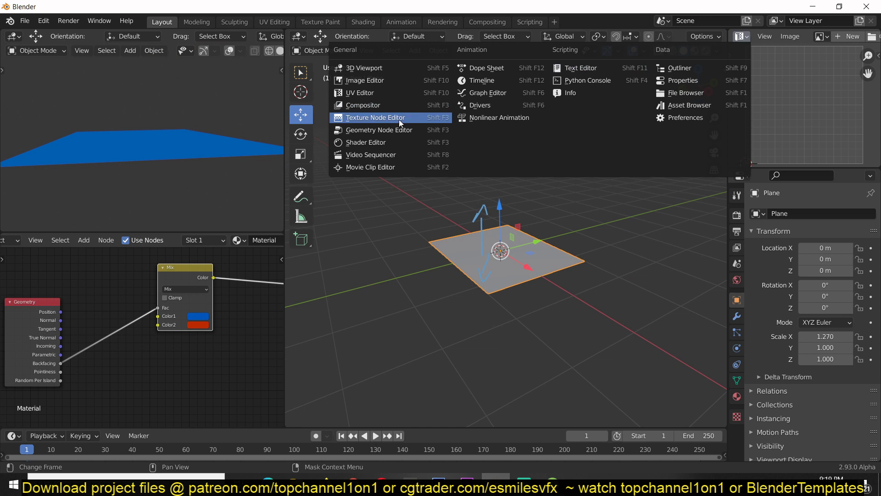
pyautogui.click(390, 83)
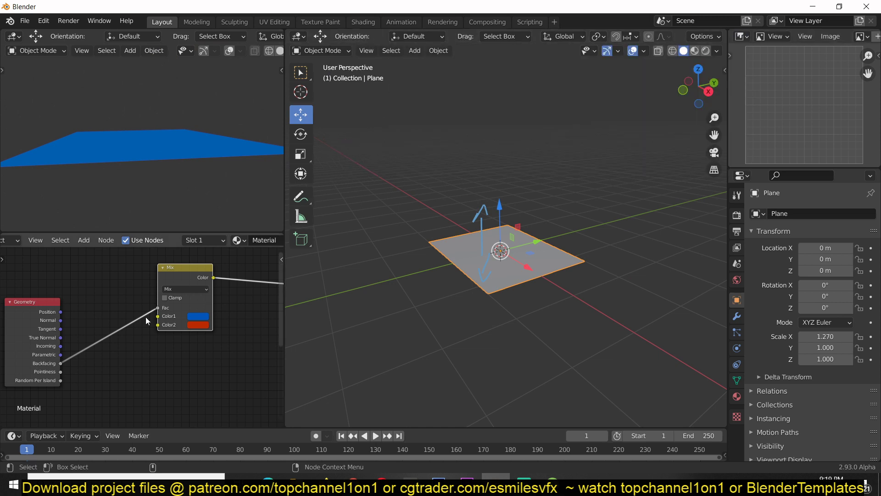
# - Add an Image Texture node to the material above the Geometry node
pyautogui.scroll(-3, 151, 287)
pyautogui.hotkey('shift', 'a')
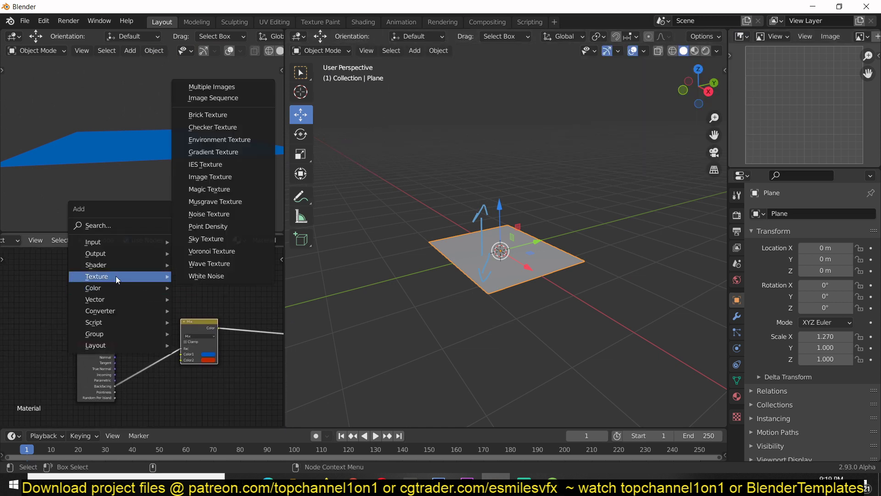
pyautogui.moveTo(111, 277)
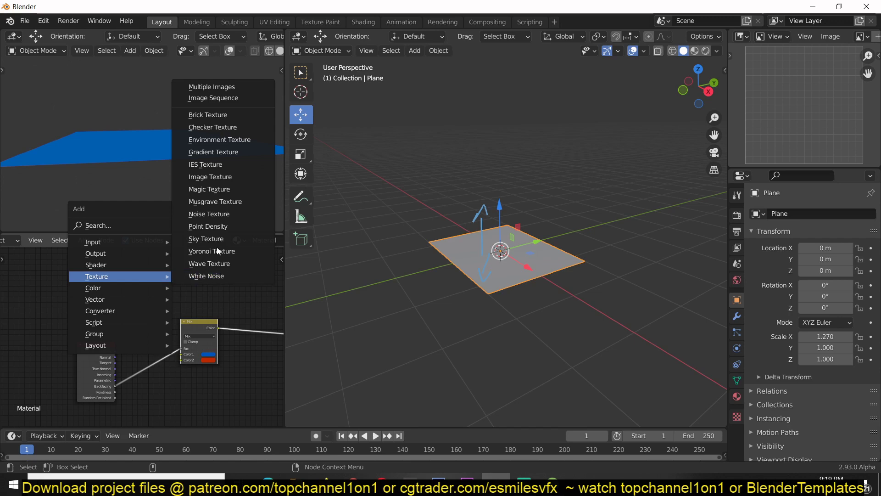
pyautogui.click(249, 179)
pyautogui.click(100, 271)
pyautogui.scroll(4, 134, 293)
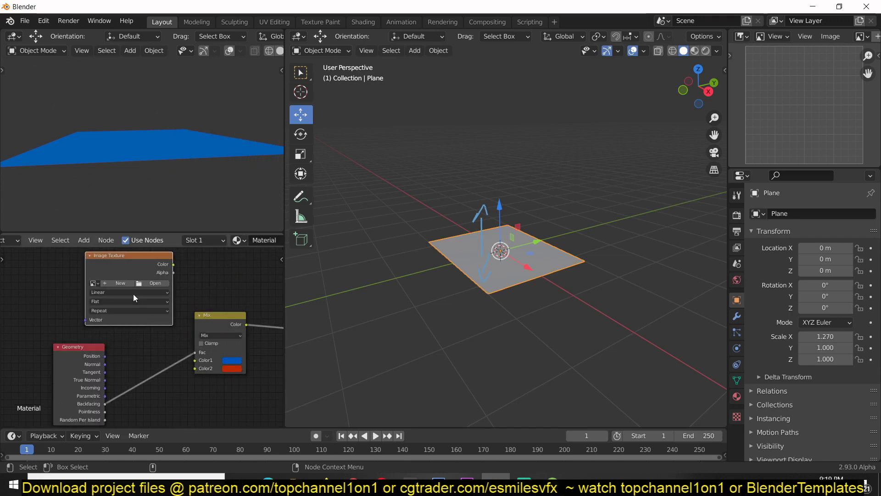
# - Load the wanted poster image 8330221f41745dd90a83a1bd55003ad8.jpg from D:\resouces\decals into the Image Texture node
pyautogui.moveTo(148, 295); pyautogui.dragTo(165, 344, button='middle')
pyautogui.click(171, 333)
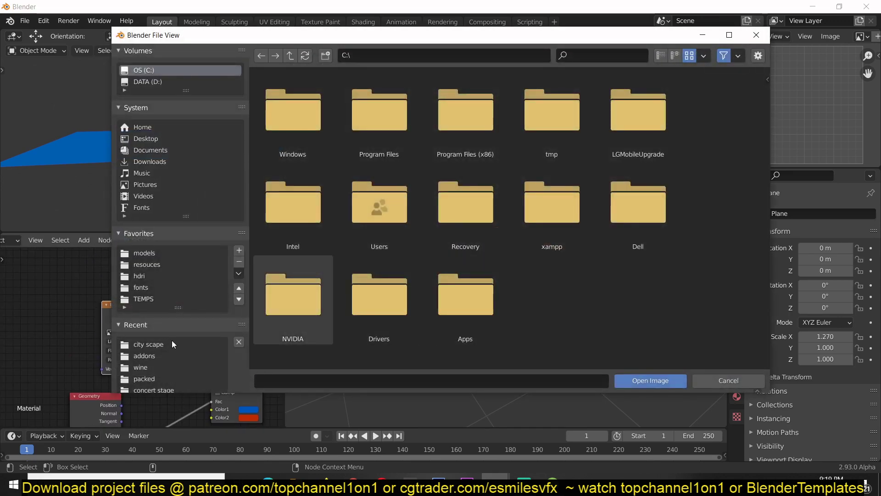
pyautogui.scroll(-3, 150, 378)
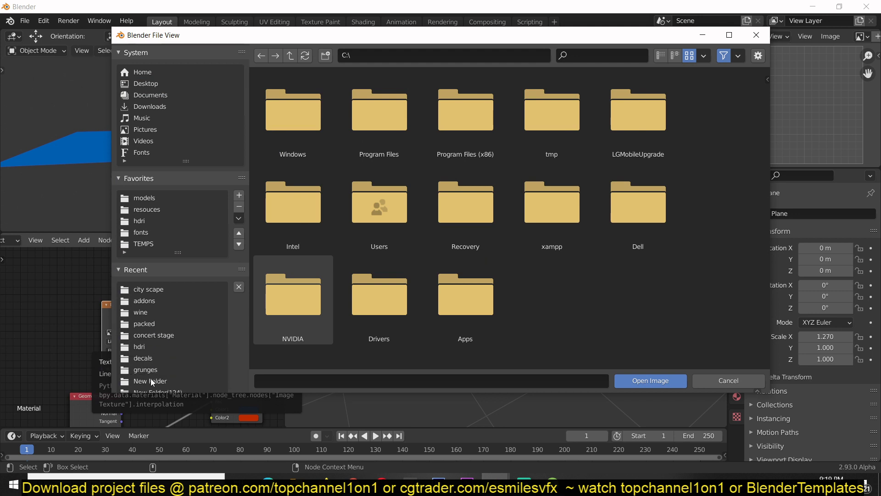
pyautogui.scroll(-1, 150, 378)
pyautogui.click(145, 339)
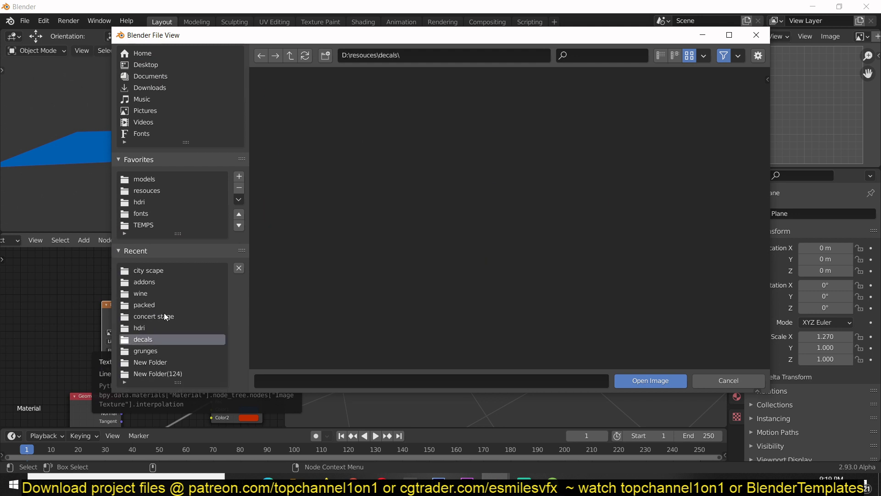
pyautogui.click(288, 59)
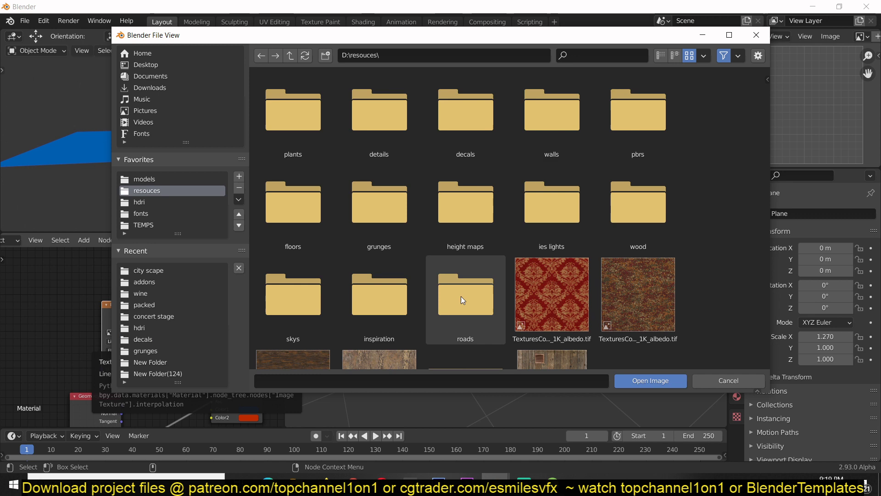
pyautogui.scroll(-2, 474, 298)
pyautogui.scroll(2, 474, 298)
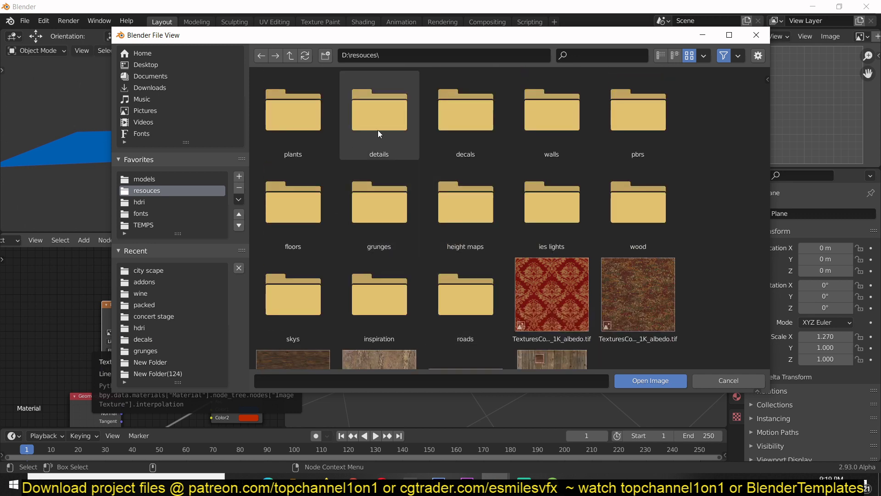
pyautogui.doubleClick(491, 126)
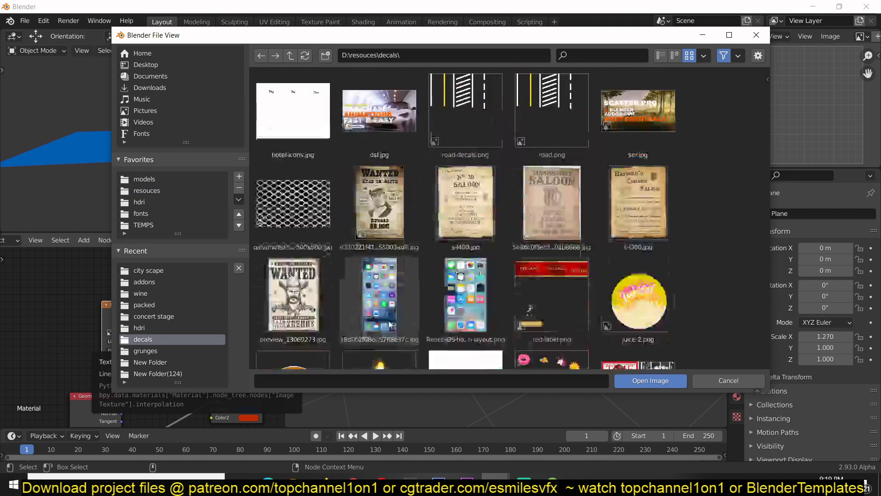
pyautogui.scroll(-6, 389, 324)
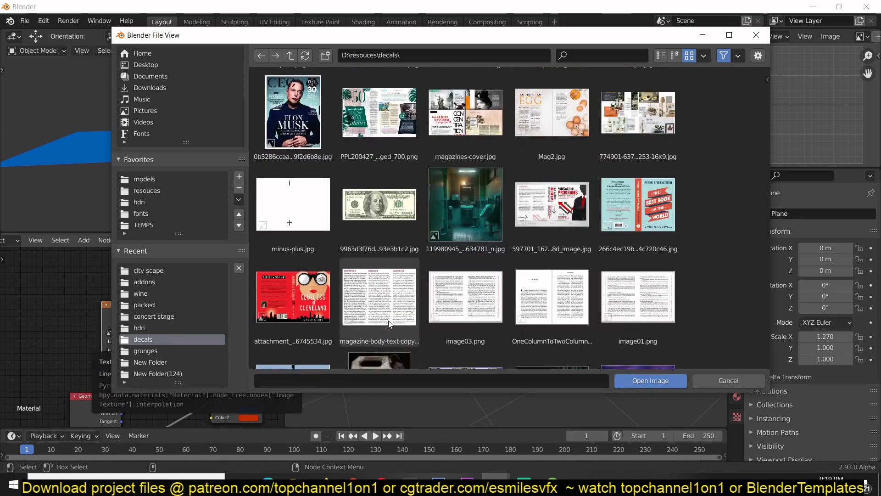
pyautogui.scroll(10, 389, 324)
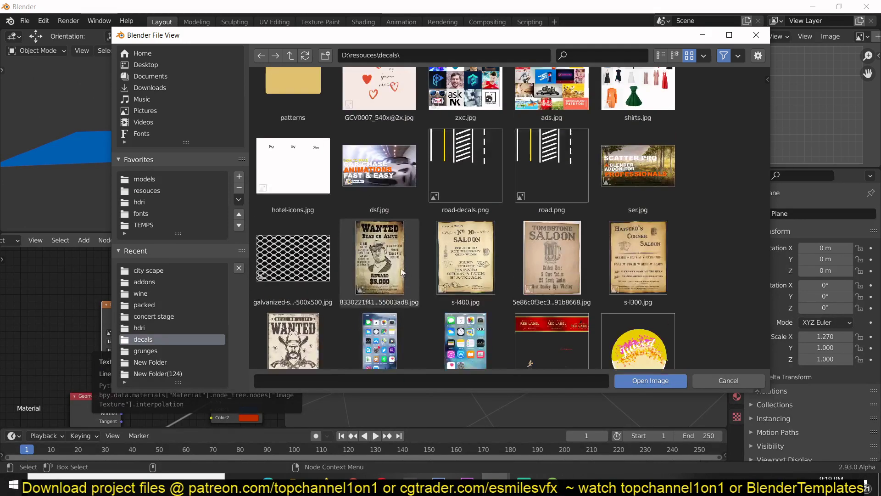
pyautogui.click(371, 257)
pyautogui.doubleClick(375, 261)
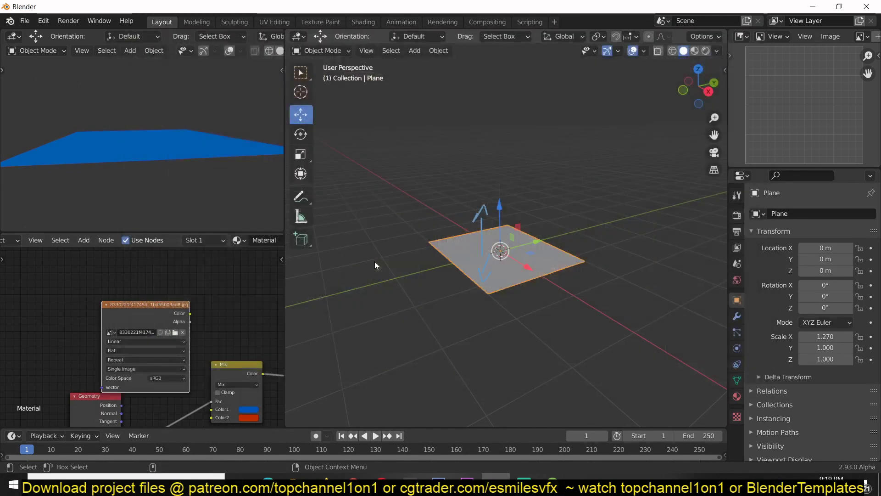
# - Preview the poster texture on the plane and connect its Color output to the Mix node's Color1 input
pyautogui.keyDown('ctrl'); pyautogui.keyDown('shift'); pyautogui.click(170, 307); pyautogui.keyUp('shift'); pyautogui.keyUp('ctrl')
pyautogui.scroll(-2, 238, 367)
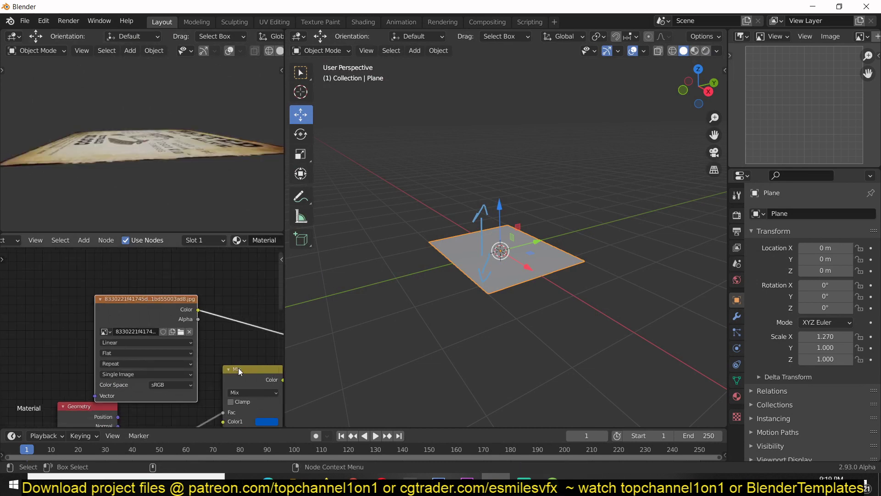
pyautogui.moveTo(239, 368); pyautogui.dragTo(210, 313, button='middle')
pyautogui.moveTo(140, 256); pyautogui.dragTo(180, 359)
pyautogui.scroll(-4, 115, 257)
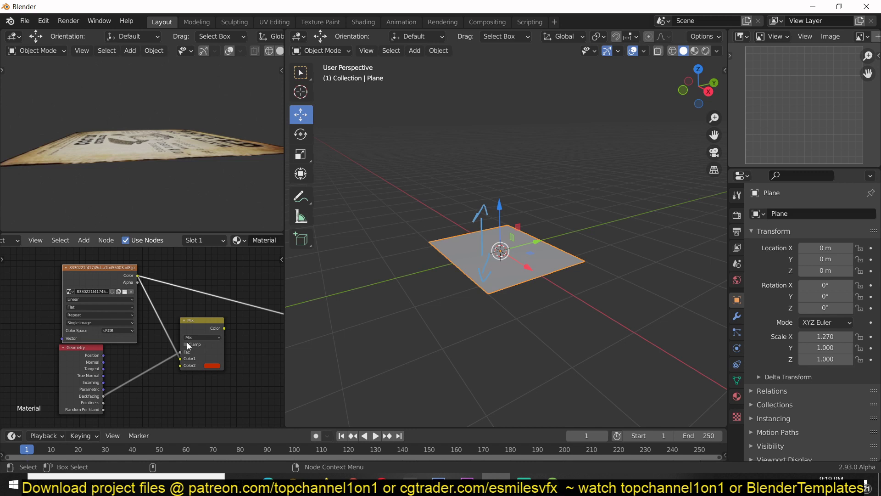
# - Preview the Mix node's result on the plane and check the poster side
pyautogui.keyDown('ctrl'); pyautogui.keyDown('shift'); pyautogui.click(203, 329); pyautogui.keyUp('shift'); pyautogui.keyUp('ctrl')
pyautogui.moveTo(184, 207); pyautogui.dragTo(149, 195, button='middle')
pyautogui.moveTo(54, 264); pyautogui.dragTo(97, 269, button='middle')
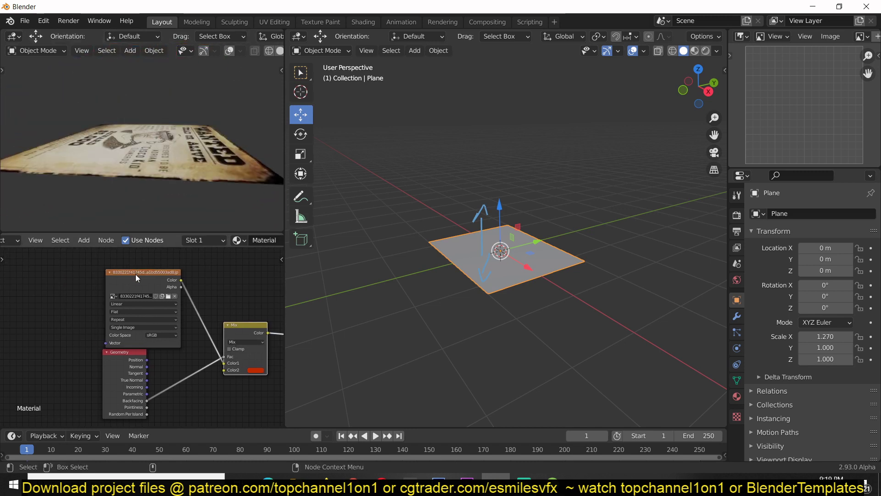
# - Move the poster texture node clear of the Geometry node and place a duplicate of it beside the Geometry node
pyautogui.moveTo(136, 275); pyautogui.dragTo(117, 246)
pyautogui.scroll(-3, 228, 376)
pyautogui.moveTo(228, 376); pyautogui.dragTo(253, 390, button='middle')
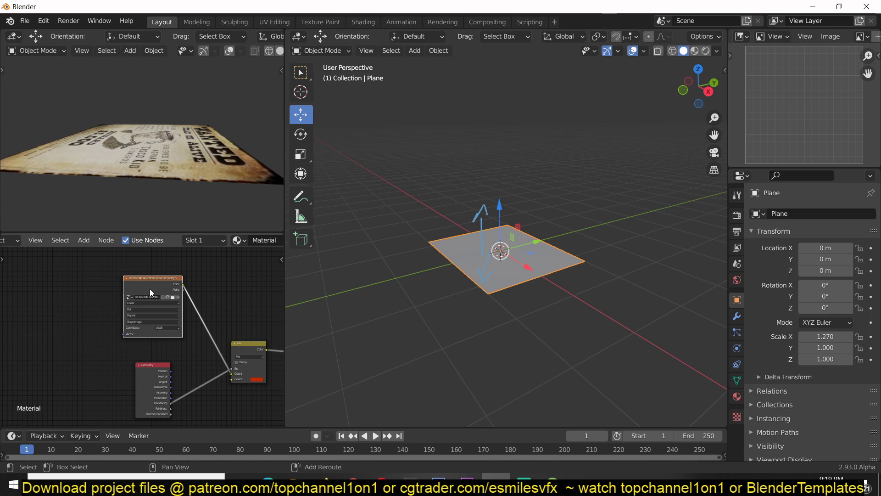
pyautogui.moveTo(150, 288); pyautogui.dragTo(53, 369)
# - Load magazine-body-text-copy.png from the decals folder into the duplicated Image Texture node
pyautogui.click(75, 380)
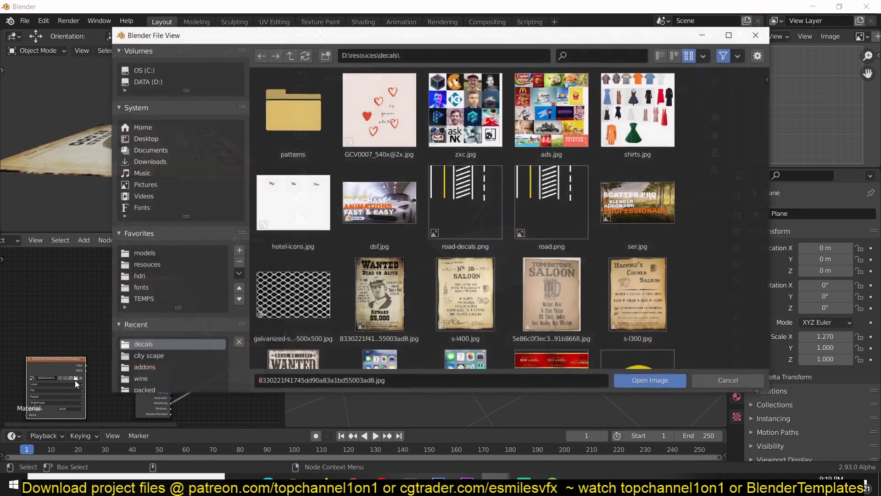
pyautogui.scroll(-8, 386, 312)
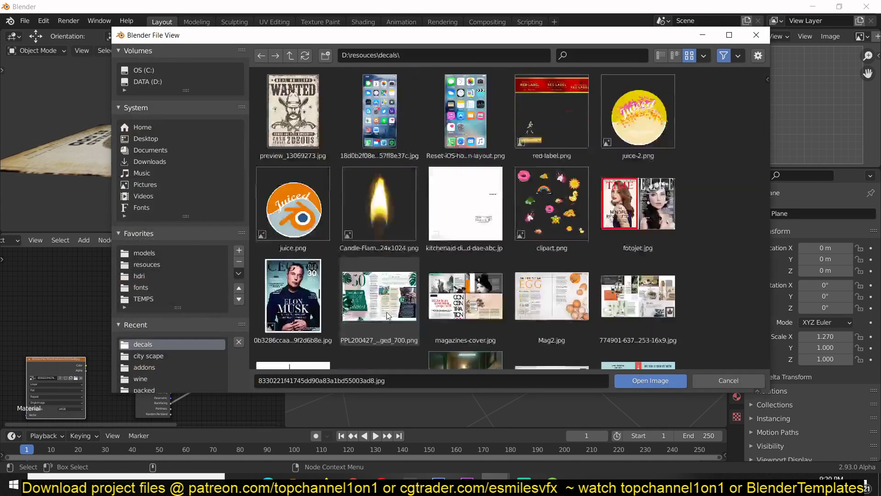
pyautogui.scroll(-5, 387, 315)
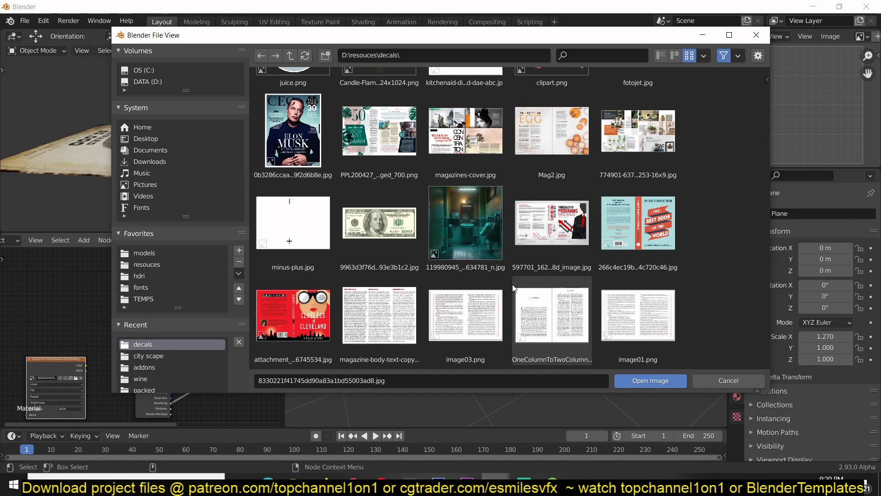
pyautogui.scroll(-1, 464, 316)
pyautogui.click(379, 280)
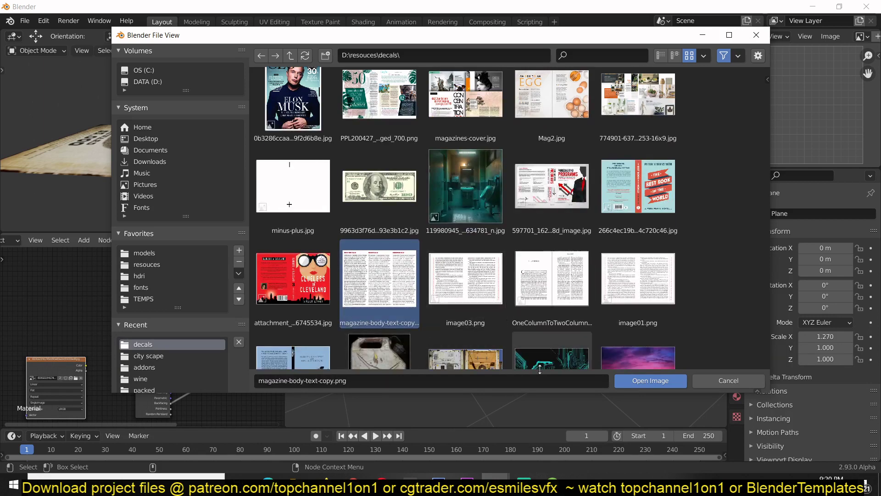
pyautogui.click(620, 381)
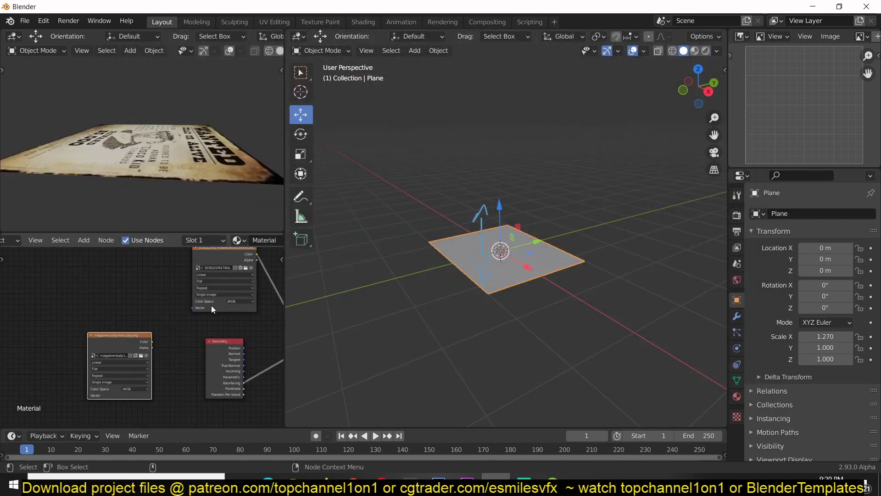
# - Spread out the poster and Geometry nodes, and connect the duplicated texture's Color output to the Mix node's Color2 input
pyautogui.moveTo(205, 293); pyautogui.dragTo(128, 286)
pyautogui.scroll(-2, 147, 328)
pyautogui.moveTo(163, 363); pyautogui.dragTo(115, 293, button='middle')
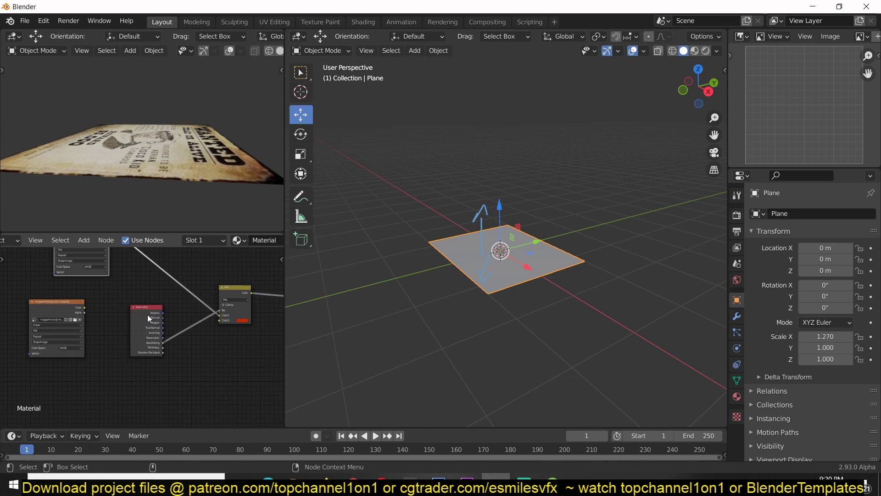
pyautogui.moveTo(147, 315); pyautogui.dragTo(129, 376)
pyautogui.moveTo(84, 308); pyautogui.dragTo(219, 320)
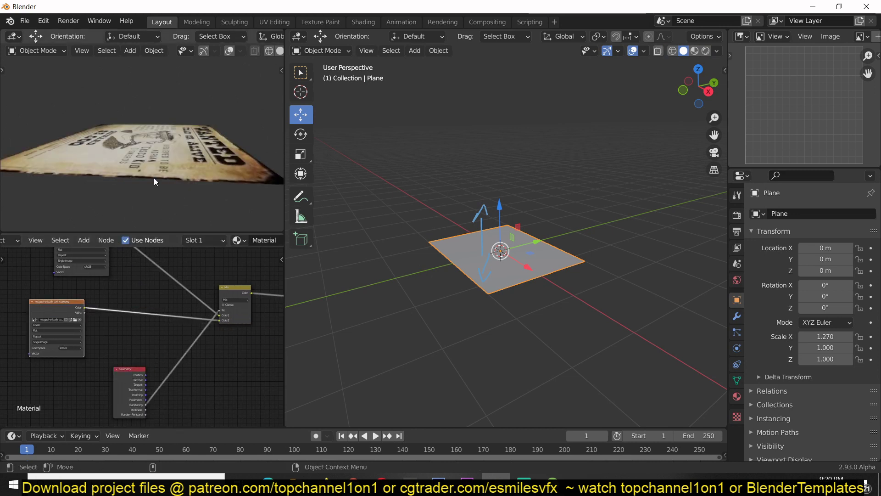
pyautogui.moveTo(154, 178); pyautogui.dragTo(139, 124, button='middle')
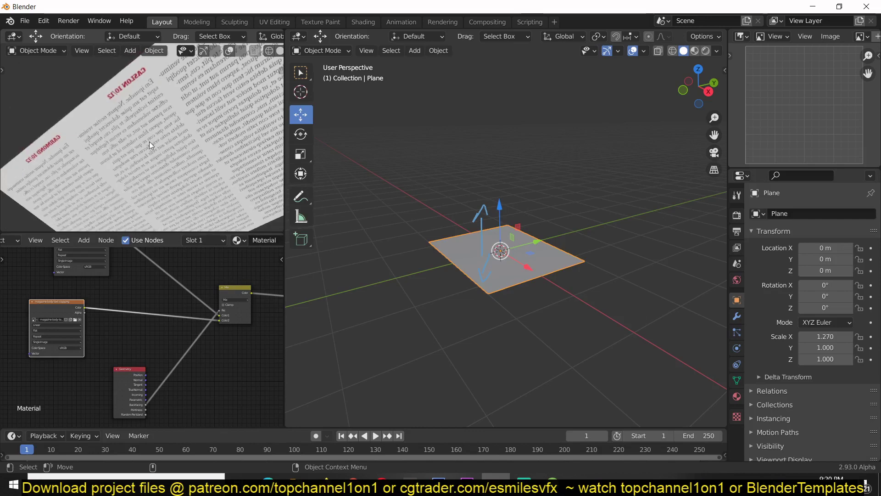
# - Replace the image in the Color2 texture node with ads.jpg and check both sides of the plane
pyautogui.moveTo(68, 326); pyautogui.dragTo(116, 332, button='middle')
pyautogui.click(123, 325)
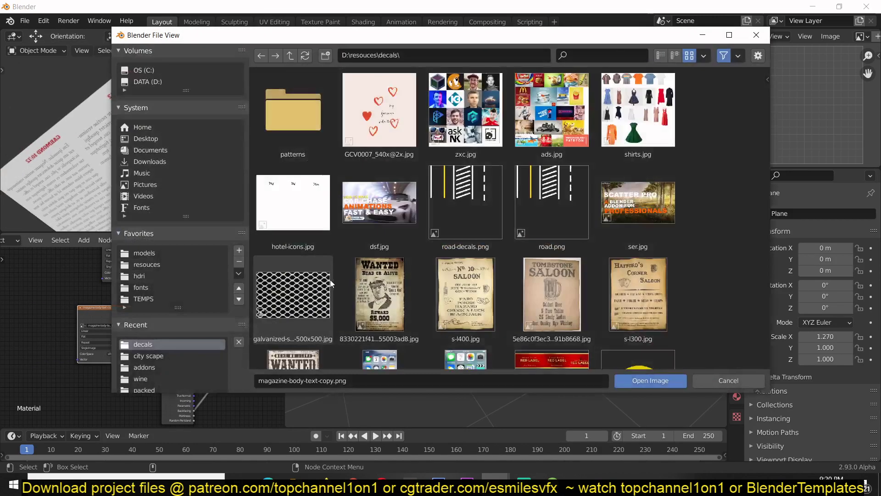
pyautogui.click(555, 107)
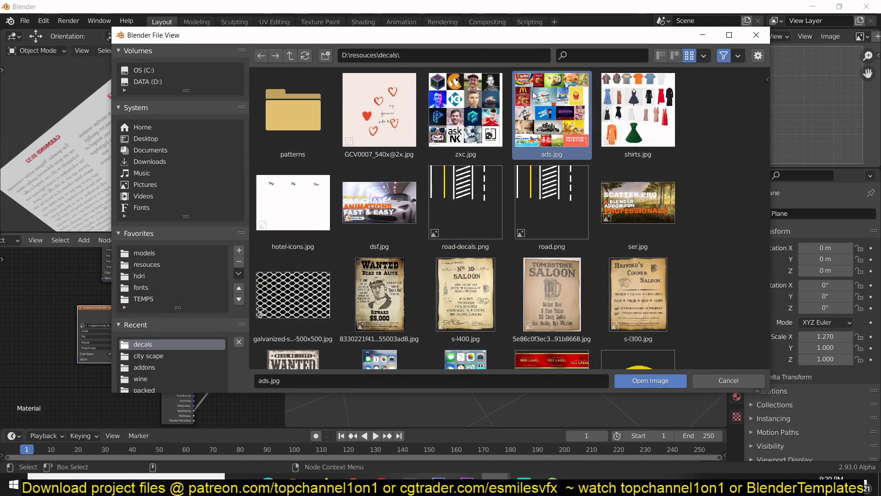
pyautogui.click(640, 384)
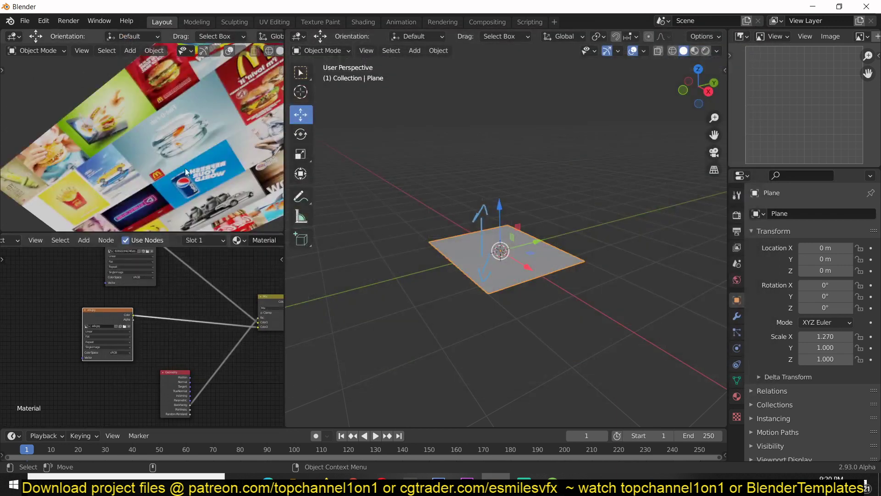
pyautogui.moveTo(137, 220); pyautogui.dragTo(117, 49, button='middle')
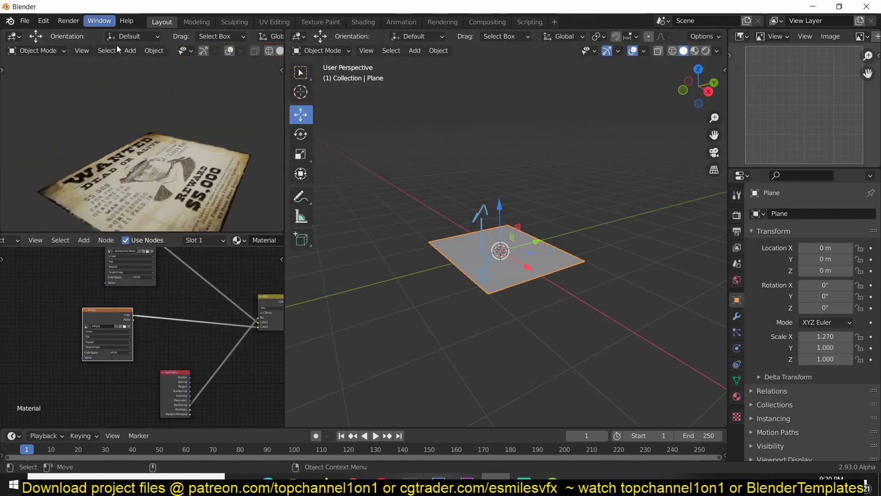
pyautogui.moveTo(175, 174); pyautogui.dragTo(156, 194, button='middle')
# - Show the main viewport in Material Preview shading from the top view
pyautogui.scroll(-2, 609, 209)
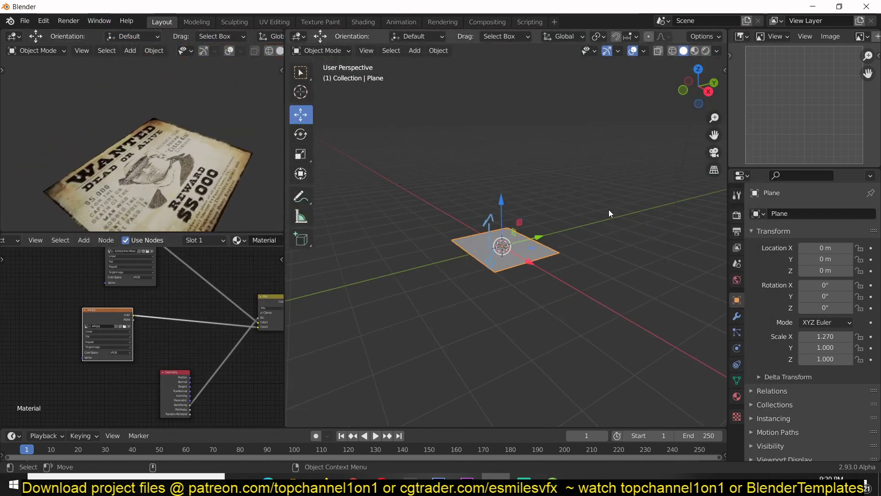
pyautogui.click(695, 49)
pyautogui.press('KP_7')
pyautogui.scroll(2, 505, 314)
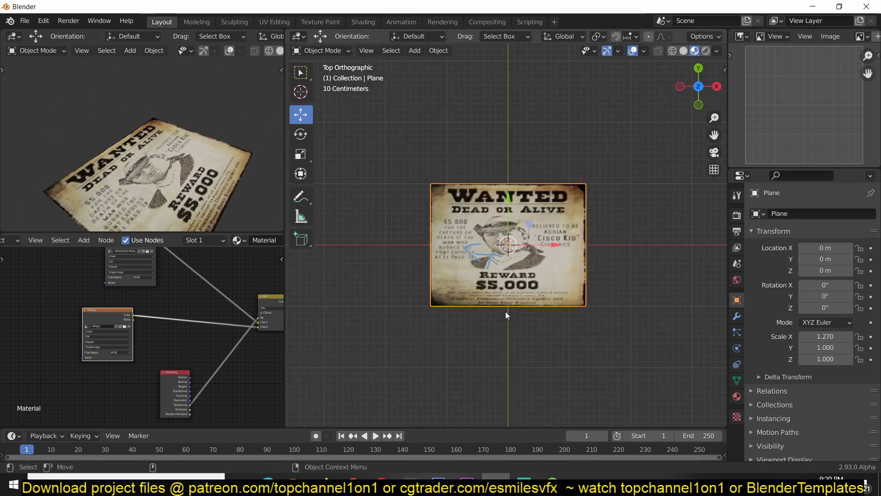
# - Stretch the plane along Y to a scale of about 1.917 and check its underside
pyautogui.press('s')
pyautogui.press('y')
pyautogui.click(504, 372)
pyautogui.moveTo(483, 288); pyautogui.dragTo(522, 150, button='middle')
pyautogui.scroll(3, 572, 174)
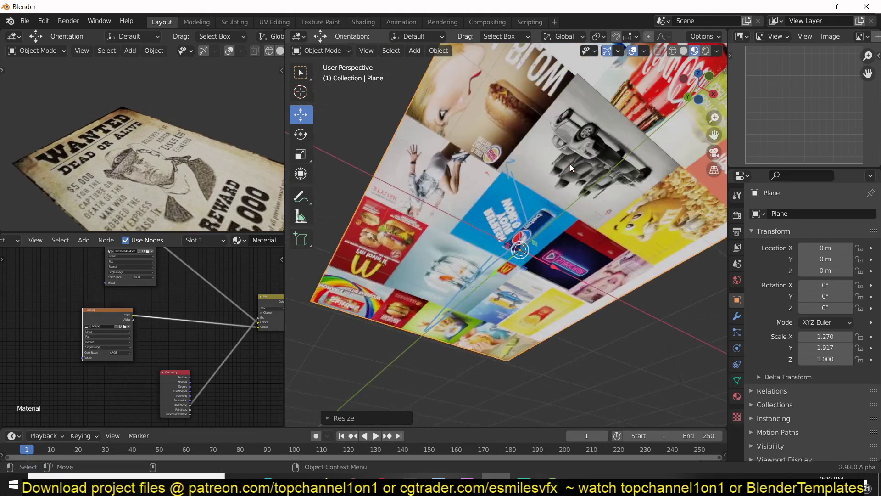
# - Check both sides of the plane and nudge the poster texture node into a new place in the node tree
pyautogui.moveTo(570, 164); pyautogui.dragTo(561, 142, button='middle')
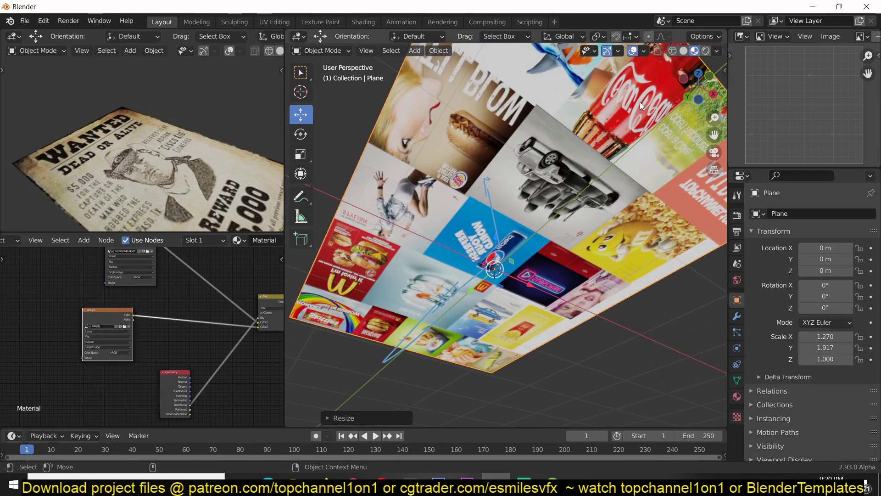
pyautogui.scroll(-3, 610, 98)
pyautogui.moveTo(610, 98); pyautogui.dragTo(549, 288, button='middle')
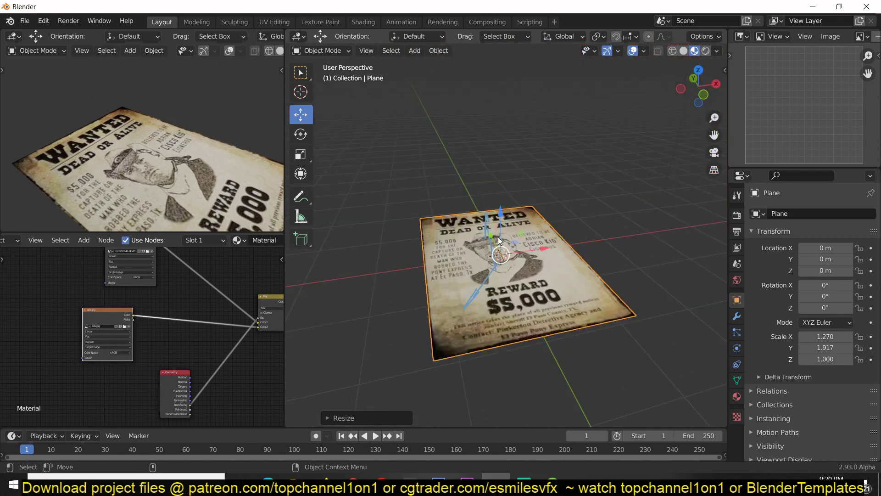
pyautogui.moveTo(98, 305); pyautogui.dragTo(131, 316, button='middle')
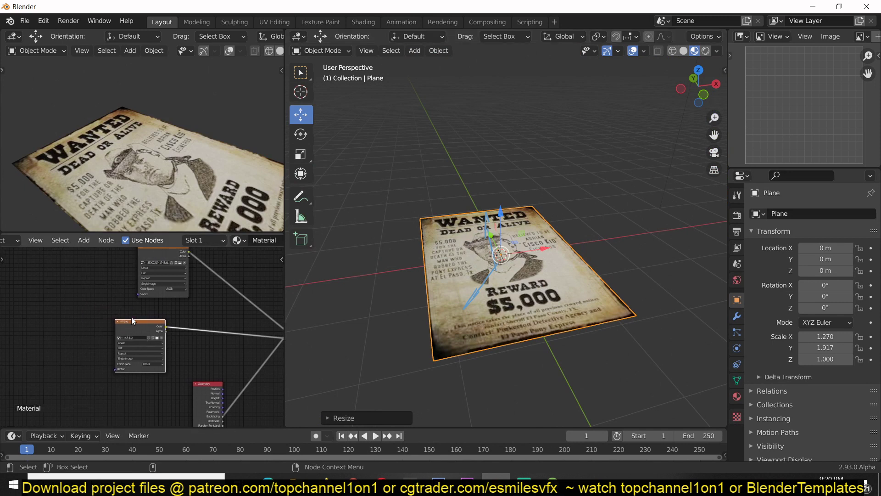
pyautogui.moveTo(163, 253); pyautogui.dragTo(148, 255)
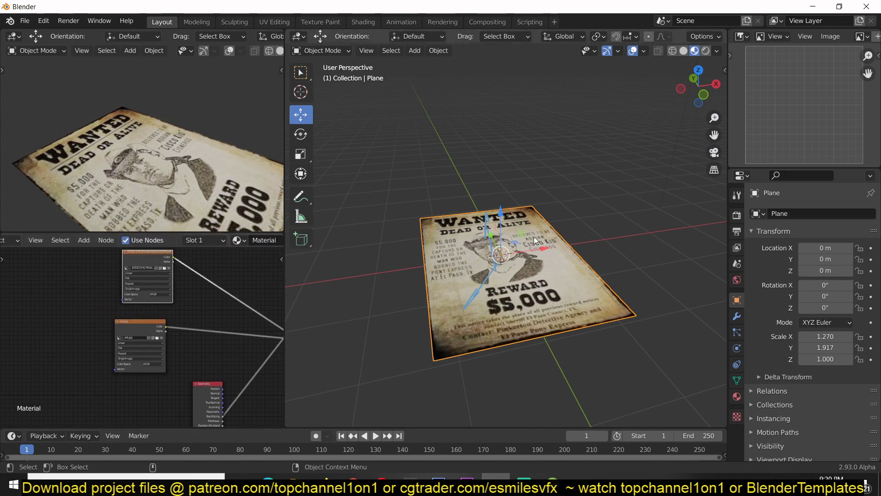
# - Add a second UV map to the plane's mesh data and line up the ads.jpg texture node under the poster node
pyautogui.click(737, 381)
pyautogui.scroll(-1, 786, 369)
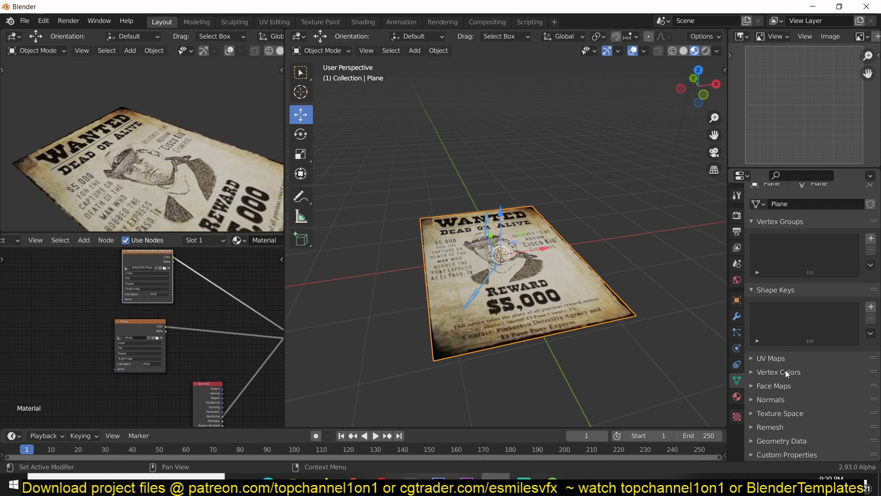
pyautogui.click(786, 357)
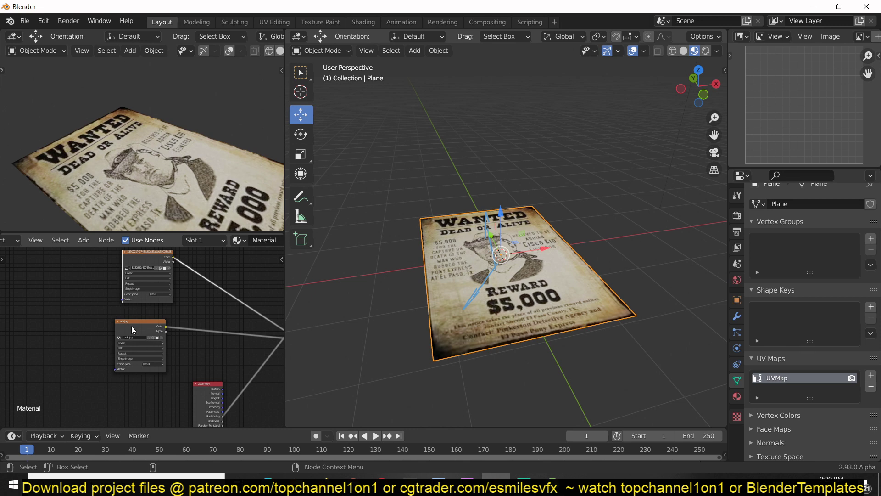
pyautogui.moveTo(131, 326); pyautogui.dragTo(145, 324)
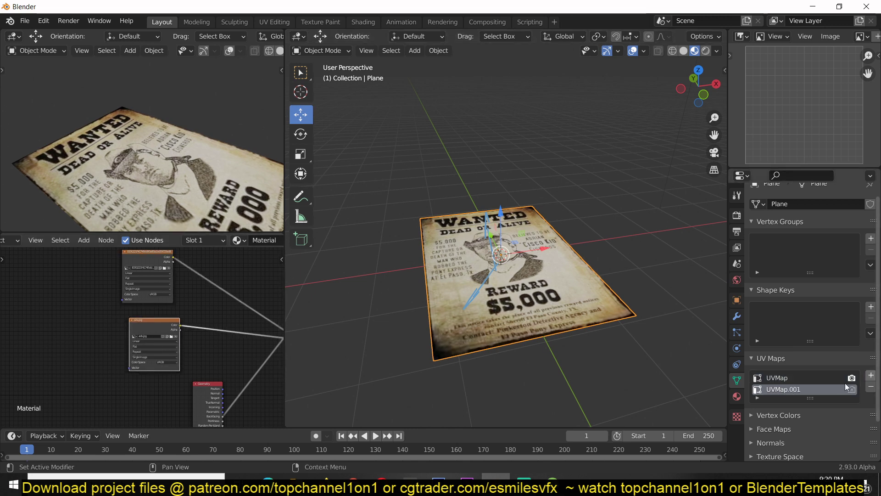
# - Enter Edit Mode on the plane, change the image editor area to the UV Editor, and make UVMap the active UV map
pyautogui.moveTo(524, 290); pyautogui.dragTo(497, 207, button='middle')
pyautogui.press('Tab')
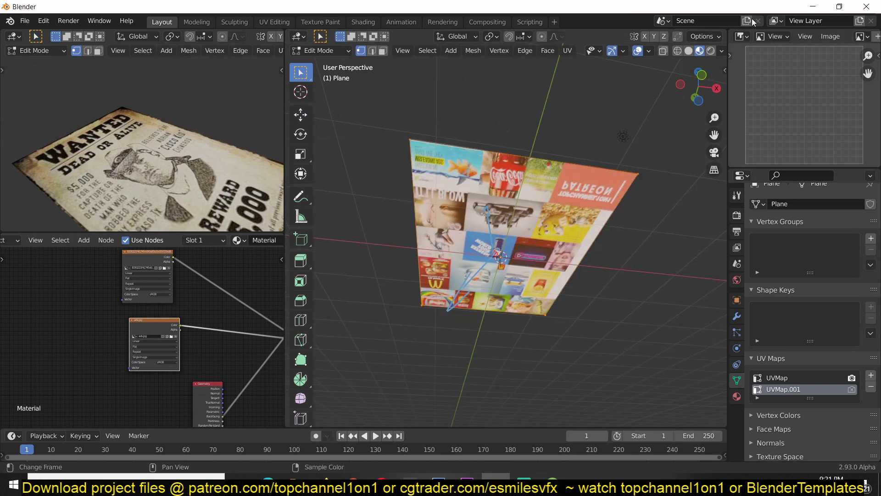
pyautogui.click(740, 37)
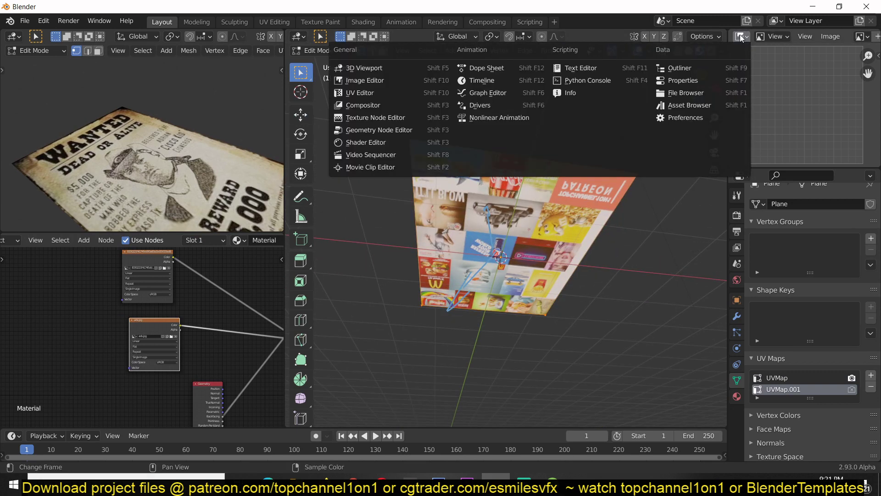
pyautogui.click(390, 95)
pyautogui.scroll(-4, 810, 105)
pyautogui.scroll(2, 810, 106)
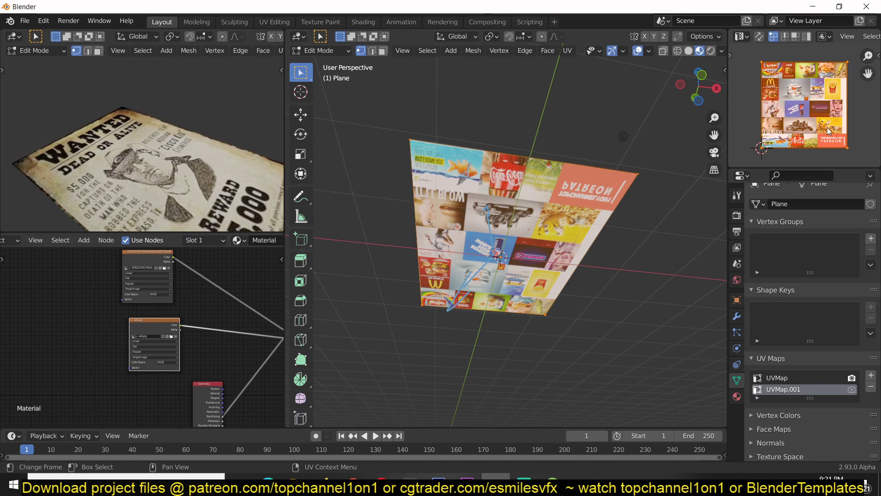
pyautogui.scroll(1, 142, 337)
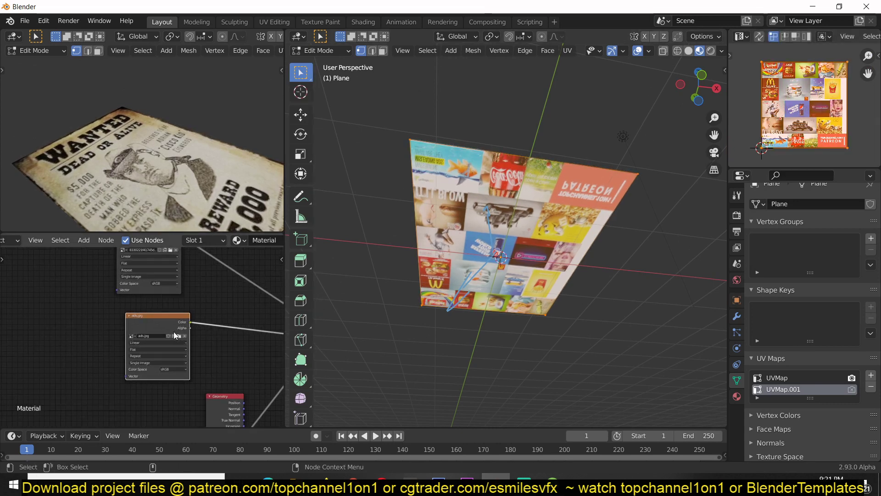
pyautogui.click(783, 378)
# - Shrink the plane's UVs in UVMap and move them over the Coca-Cola ad in the ads image
pyautogui.press('a')
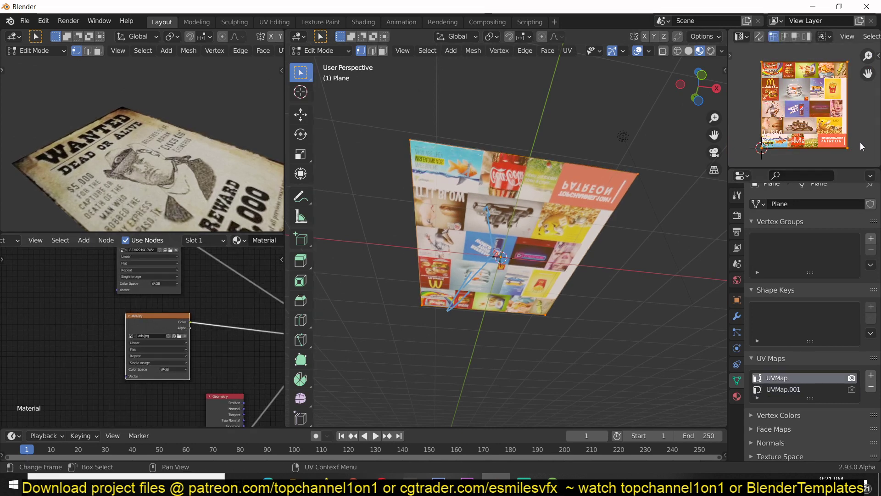
pyautogui.press('s')
pyautogui.click(762, 149)
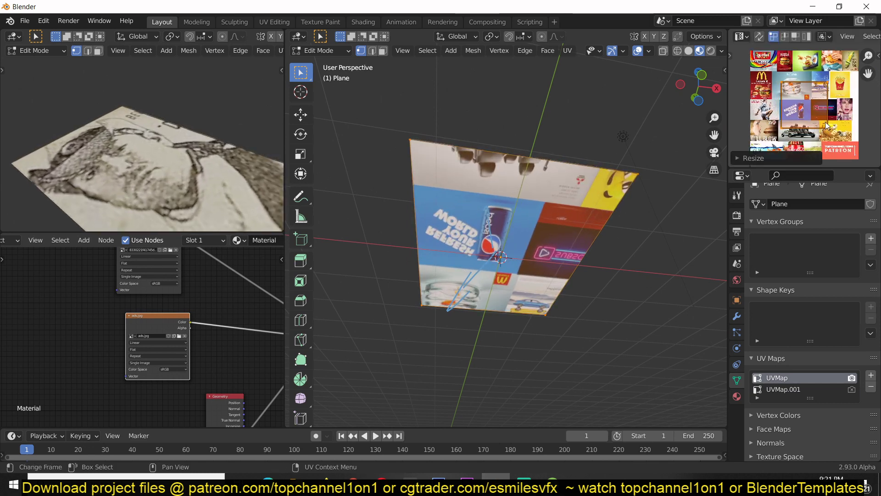
pyautogui.scroll(1, 771, 91)
pyautogui.press('g')
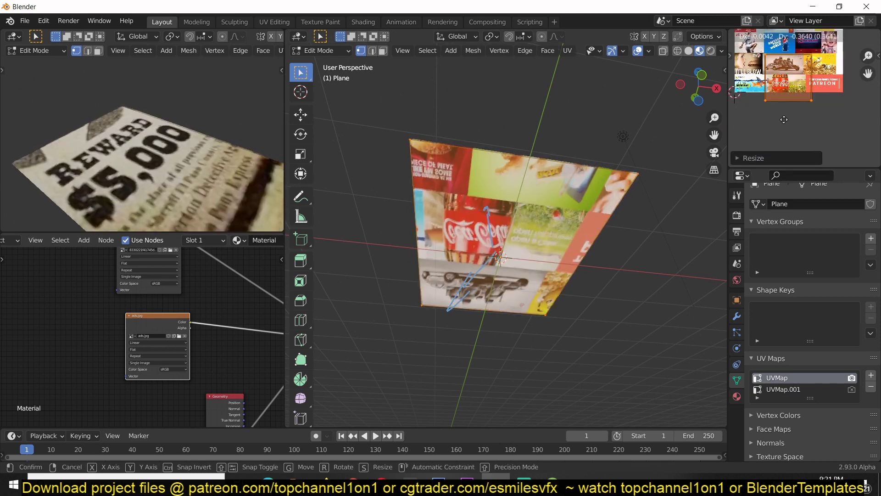
pyautogui.click(797, 93)
pyautogui.press('g')
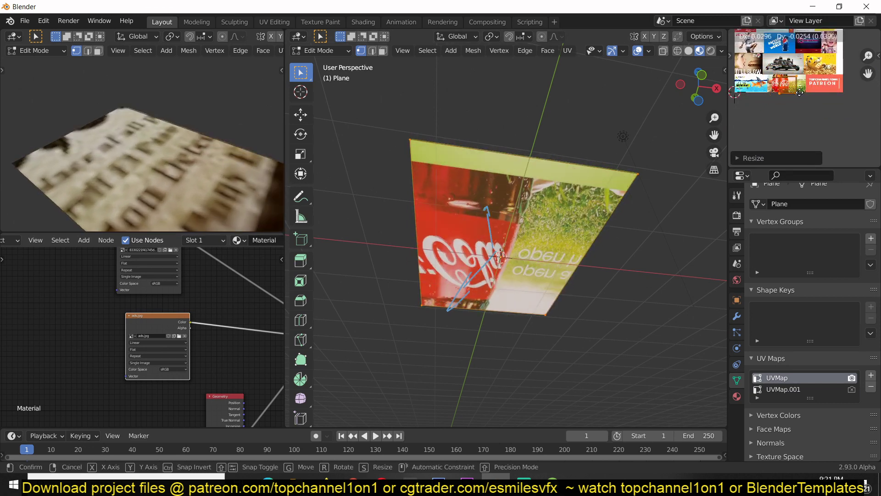
pyautogui.click(794, 90)
# - Check the poster side of the plane, try to rotate and scale the UVs, and return to Object Mode
pyautogui.press('Tab')
pyautogui.moveTo(558, 171); pyautogui.dragTo(489, 223, button='middle')
pyautogui.press('Tab')
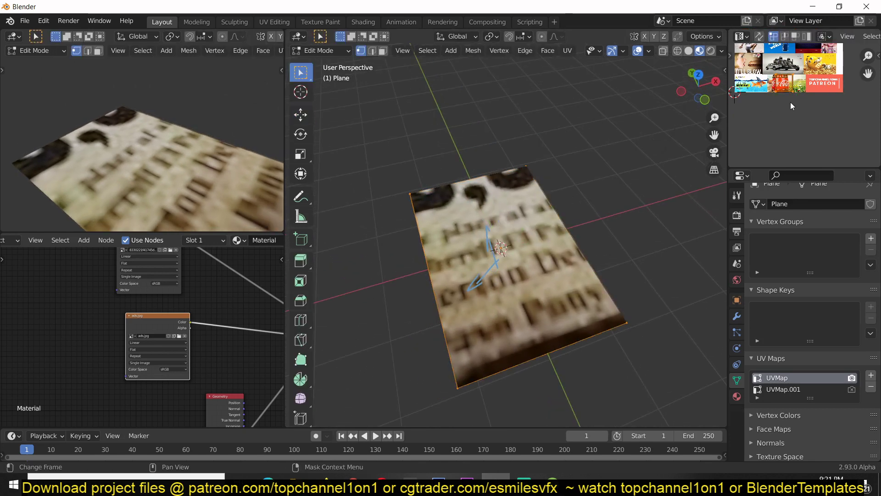
pyautogui.press('r')
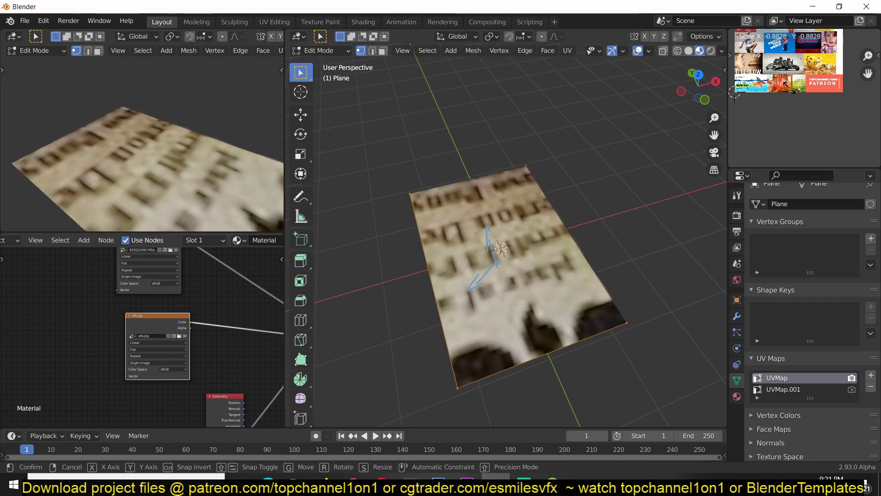
pyautogui.press('Escape')
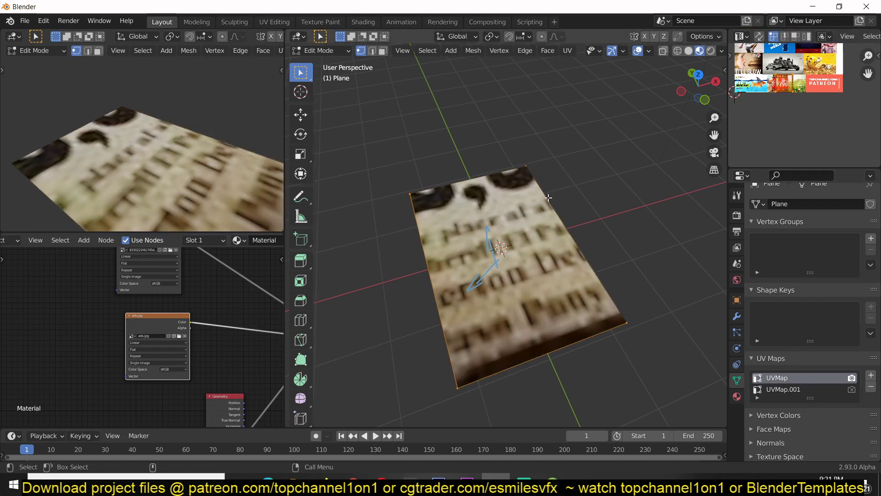
pyautogui.press('Tab')
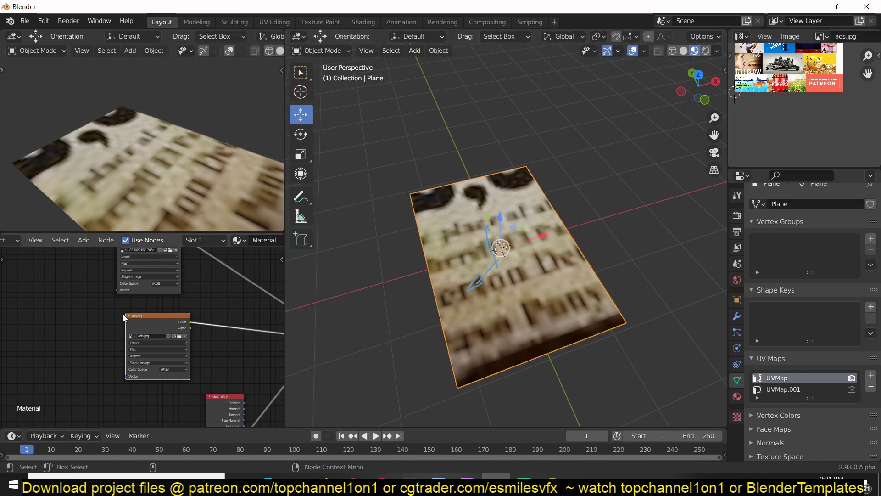
# - Add a UV Map node set to UVMap and connect its UV output to the poster texture's Vector input
pyautogui.scroll(-2, 123, 314)
pyautogui.hotkey('shift', 'a')
pyautogui.moveTo(106, 269)
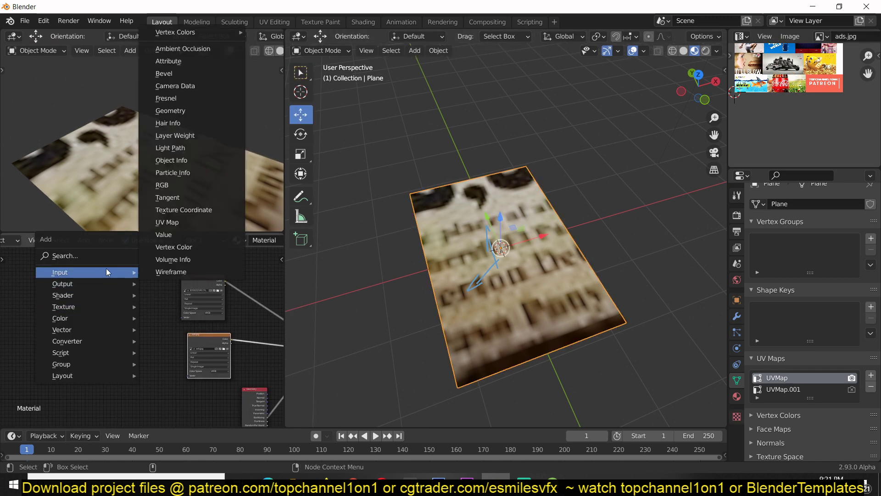
pyautogui.click(162, 222)
pyautogui.click(79, 276)
pyautogui.scroll(2, 95, 308)
pyautogui.moveTo(107, 329); pyautogui.dragTo(119, 349, button='middle')
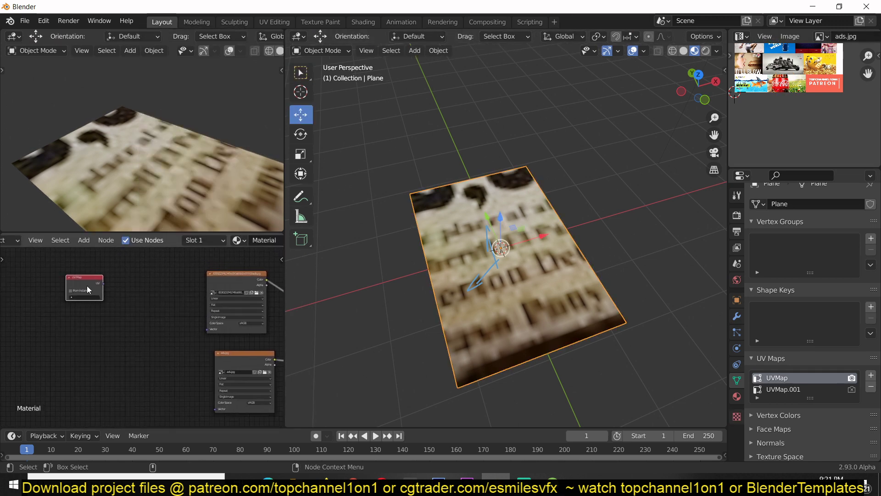
pyautogui.moveTo(87, 289); pyautogui.dragTo(129, 328)
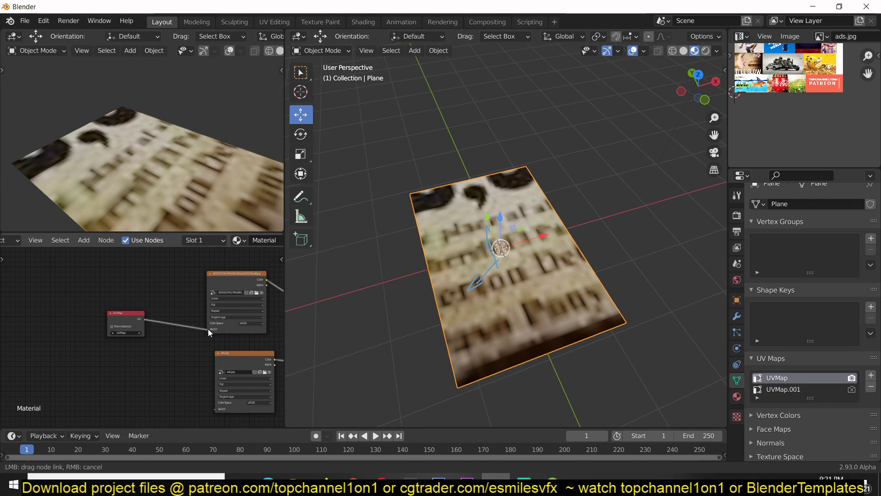
pyautogui.moveTo(208, 329); pyautogui.dragTo(209, 329)
# - Unwrap the plane again in UVMap, rotate the UVs 180°, and view the plane's underside in Object Mode
pyautogui.press('Tab')
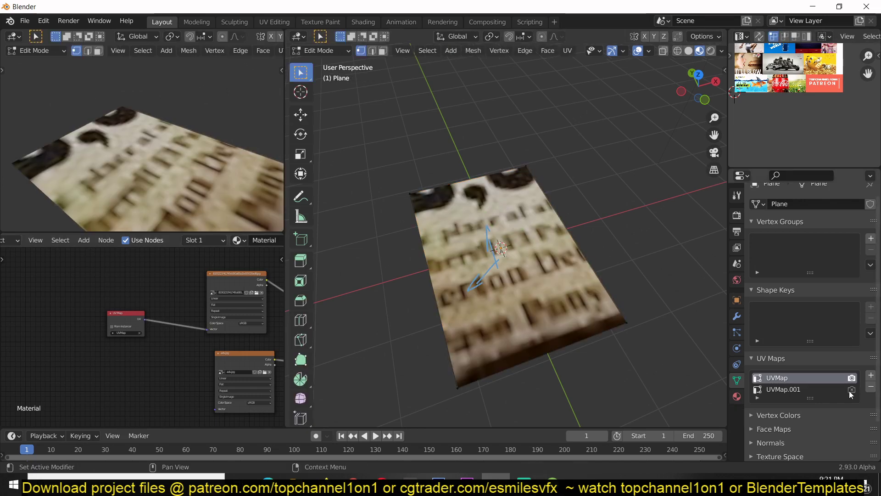
pyautogui.scroll(-4, 804, 105)
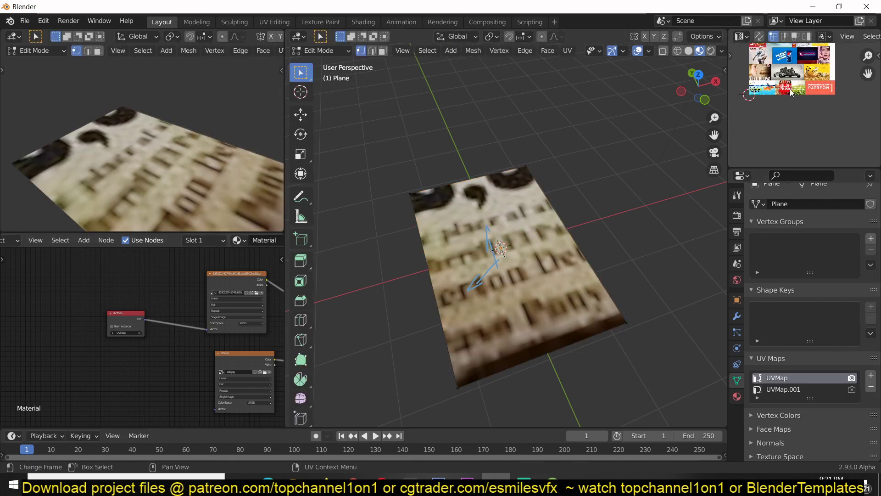
pyautogui.press('u')
pyautogui.click(570, 193)
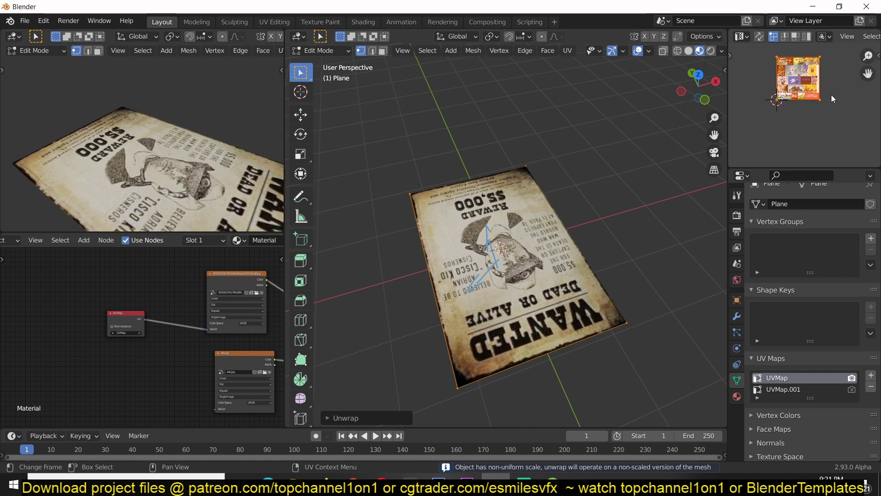
pyautogui.write('r180')
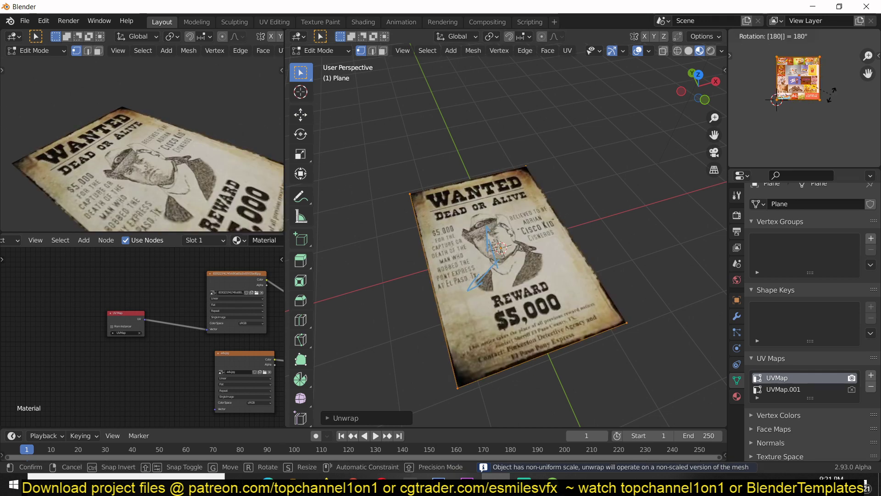
pyautogui.press('Return')
pyautogui.press('Tab')
pyautogui.moveTo(515, 339); pyautogui.dragTo(492, 211, button='middle')
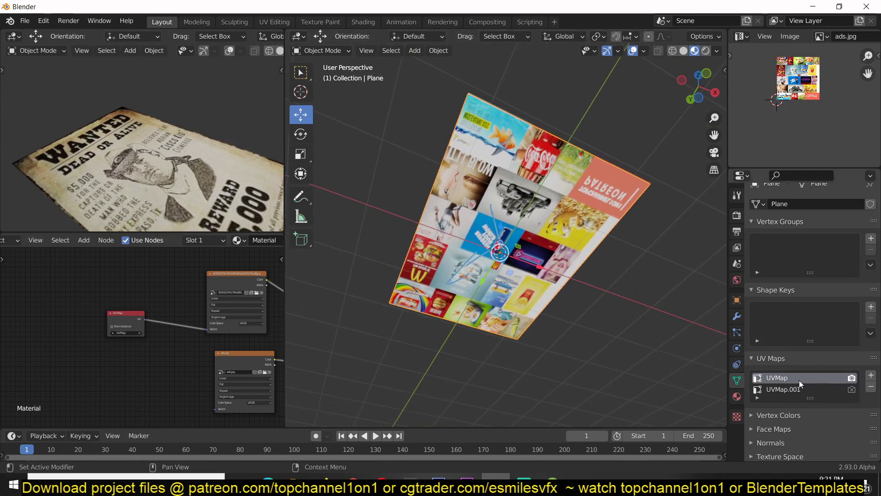
# - Duplicate the UV Map node, set the copy to UVMap.001, and connect its UV output to the ads.jpg texture's Vector input
pyautogui.hotkey('shift', 'd')
pyautogui.click(110, 377)
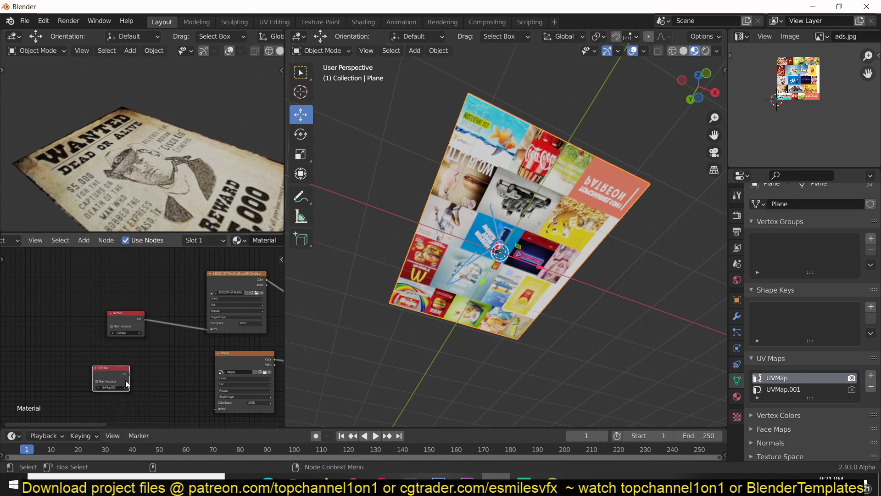
pyautogui.moveTo(200, 407); pyautogui.dragTo(216, 409)
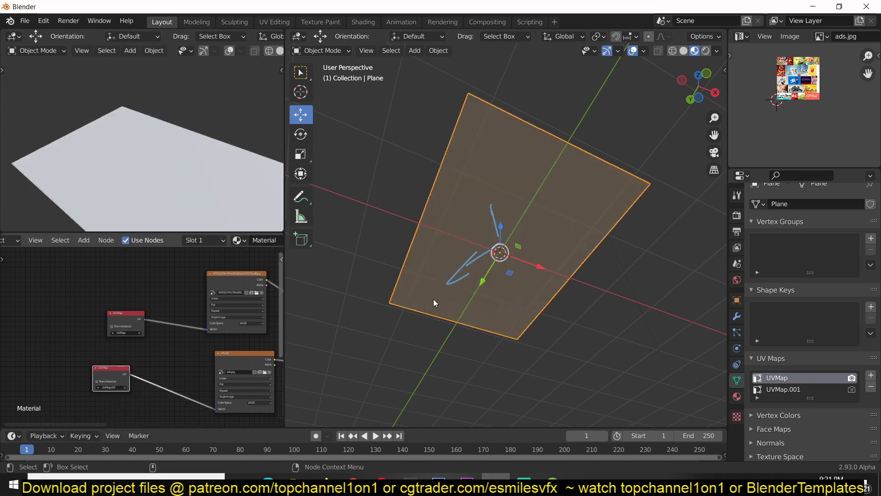
# - Make UVMap.001 the active UV map and scale the plane's UVs down to a small part of the ads image
pyautogui.click(807, 389)
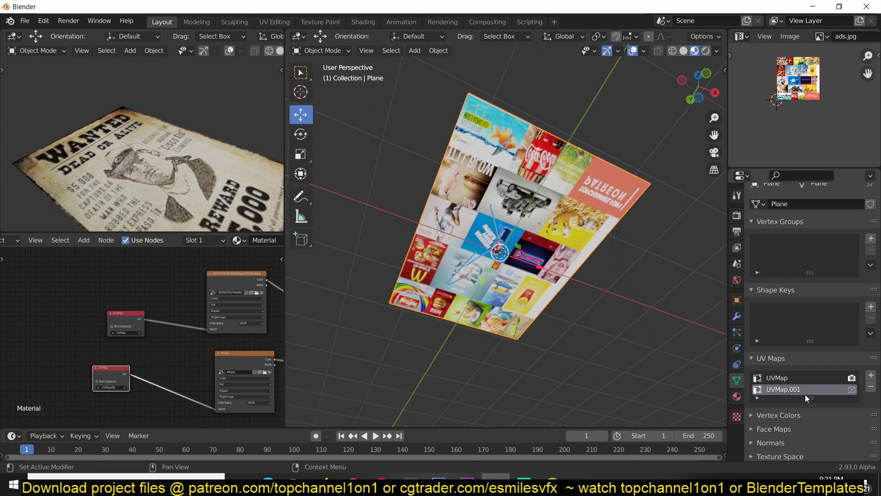
pyautogui.press('Tab')
pyautogui.press('s')
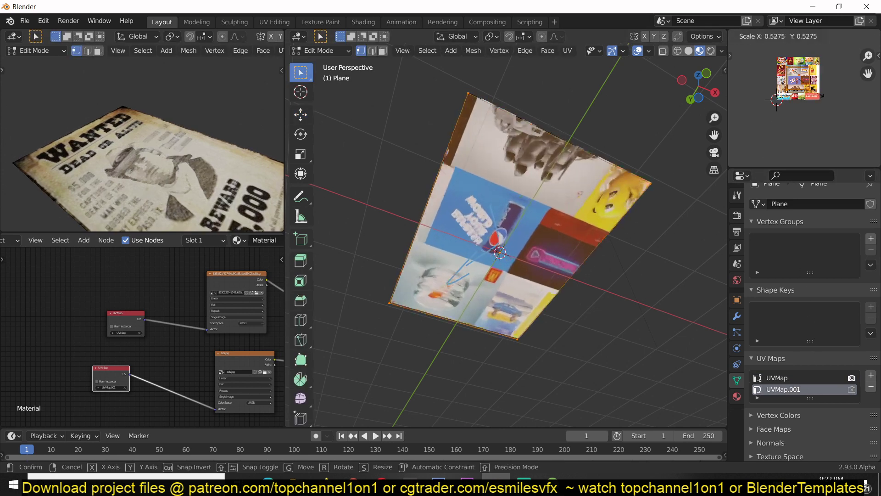
pyautogui.click(815, 131)
pyautogui.scroll(2, 811, 134)
pyautogui.scroll(2, 811, 134)
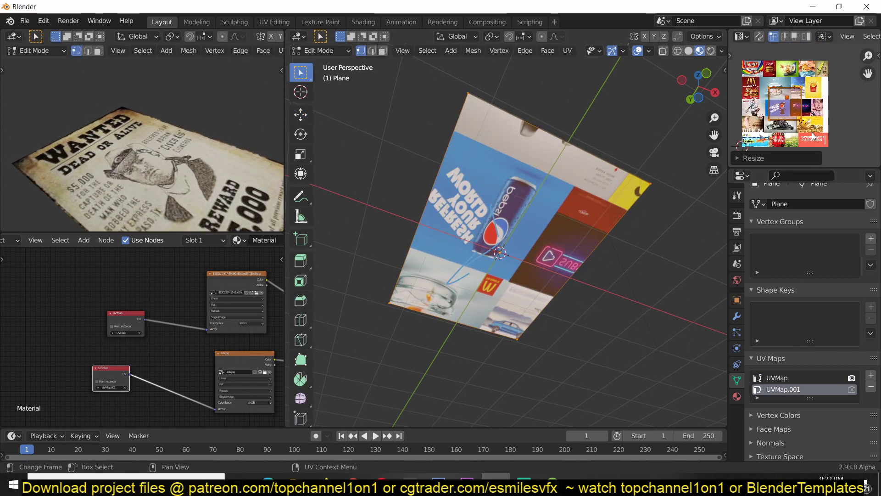
pyautogui.press('s')
pyautogui.click(796, 90)
# - Move the UVMap.001 UVs over the Coca-Cola ad and check the poster side of the plane in Object Mode
pyautogui.moveTo(795, 91); pyautogui.dragTo(801, 82, button='middle')
pyautogui.press('g')
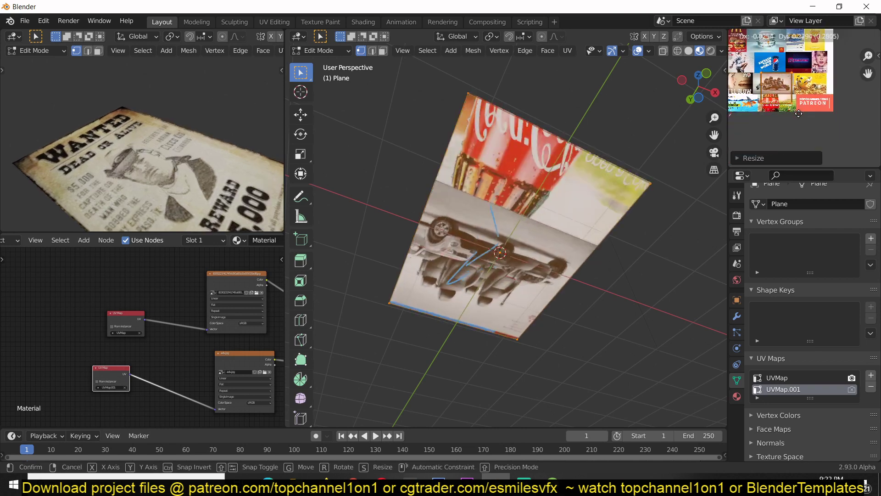
pyautogui.click(789, 114)
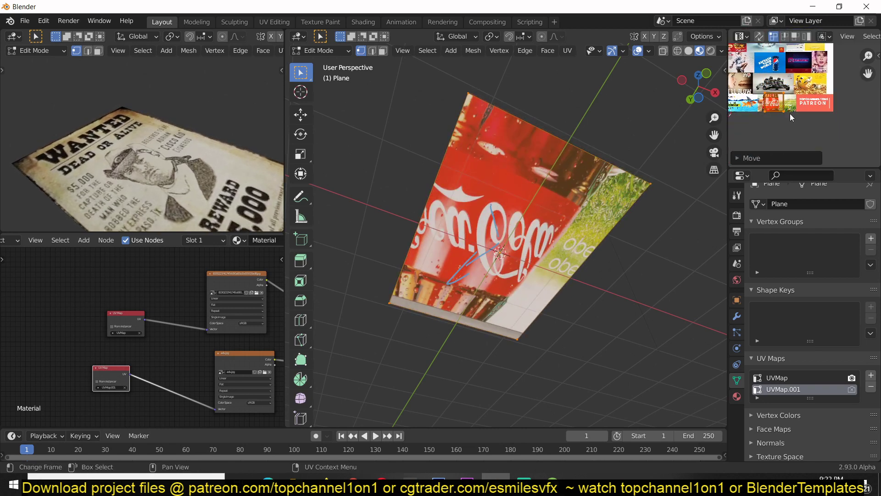
pyautogui.press('Tab')
pyautogui.moveTo(519, 189); pyautogui.dragTo(515, 293, button='middle')
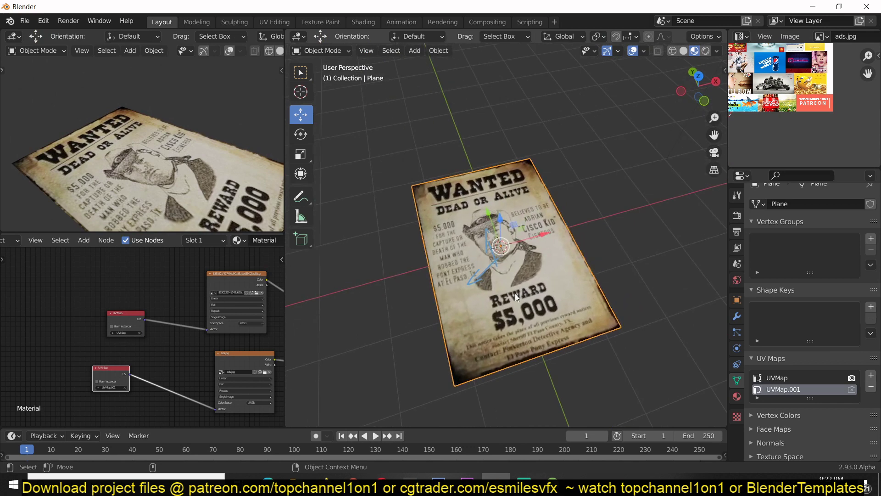
# - Add multiple evenly spaced loop cuts across the plane's width in Edit Mode and return to Object Mode
pyautogui.moveTo(535, 237); pyautogui.dragTo(504, 290, button='middle')
pyautogui.press('Tab')
pyautogui.press('Tab')
pyautogui.press('Tab')
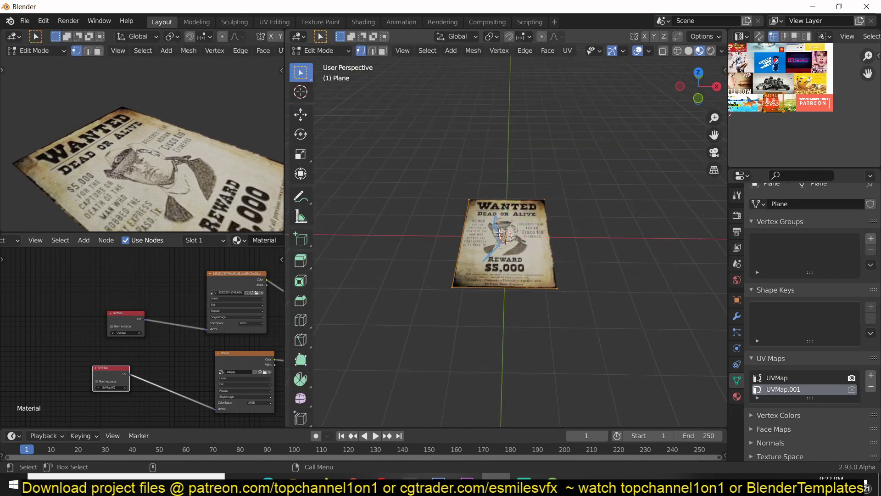
pyautogui.hotkey('ctrl', 'r')
pyautogui.scroll(9, 508, 190)
pyautogui.click(507, 193)
pyautogui.rightClick(507, 193)
pyautogui.press('Tab')
pyautogui.moveTo(555, 240); pyautogui.dragTo(536, 213, button='middle')
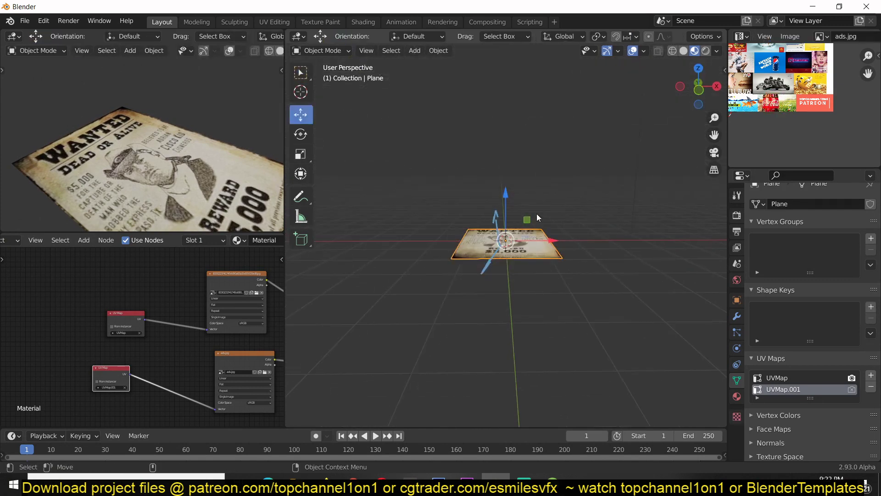
# - Enable proportional editing for the plane's mesh and set the transform pivot point to Active Element
pyautogui.press('Tab')
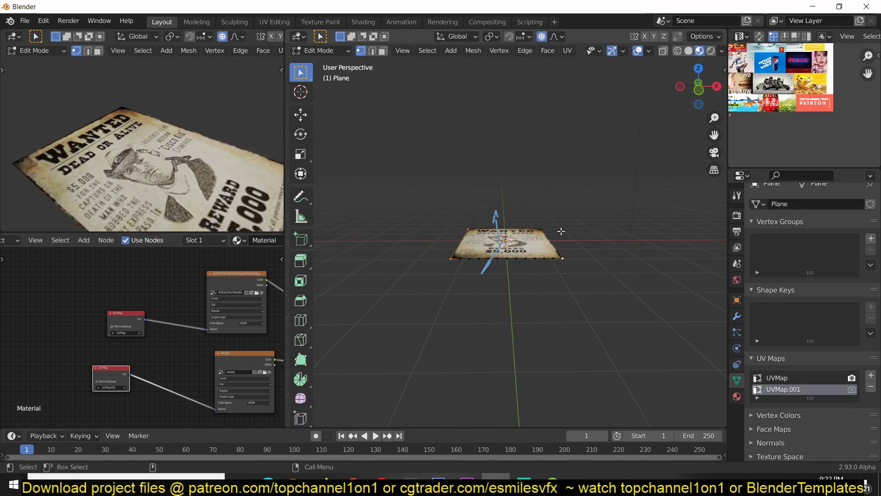
pyautogui.press('.')
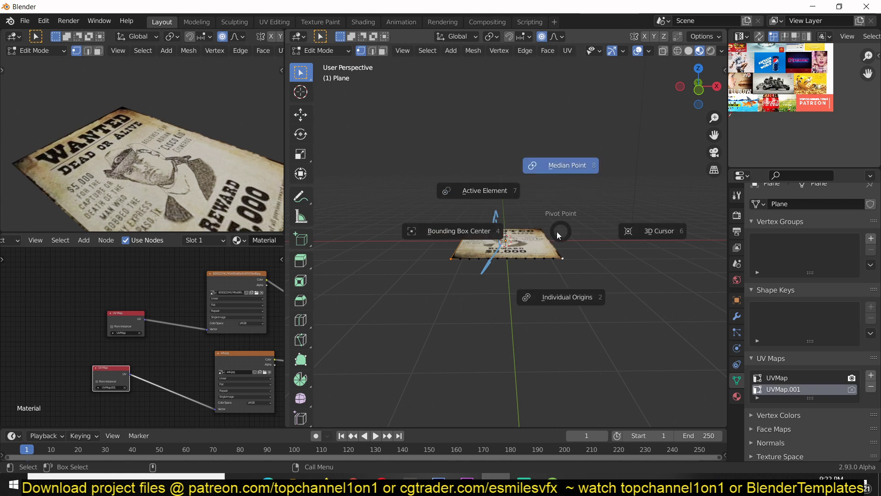
pyautogui.click(488, 189)
# - Try to curl the plane by rotating the selected vertices about the global Y axis with a larger proportional editing radius
pyautogui.press('r')
pyautogui.press('y')
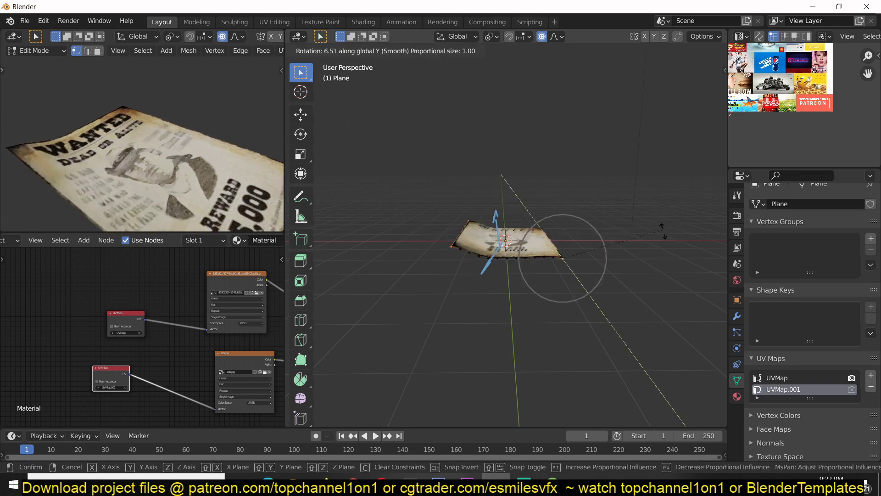
pyautogui.scroll(-10, 656, 251)
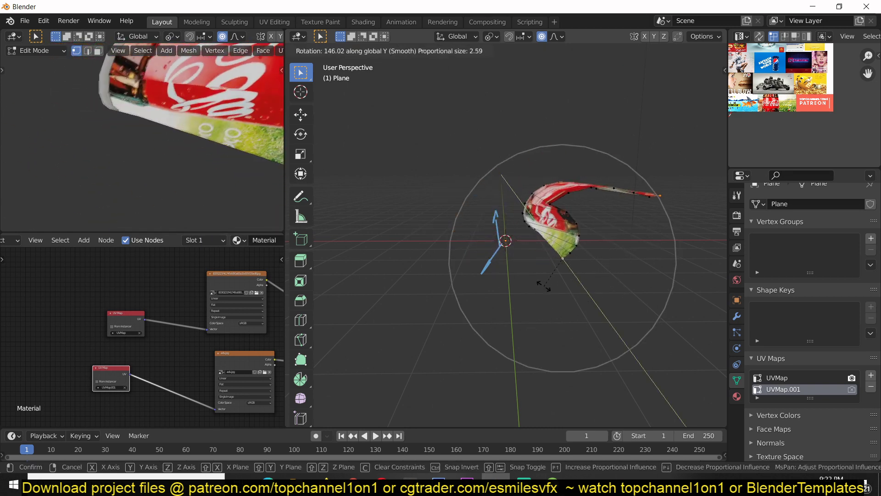
pyautogui.rightClick(610, 219)
# - Subdivide the selected part of the plane and view it from the front in wireframe
pyautogui.rightClick(610, 203)
pyautogui.click(610, 203)
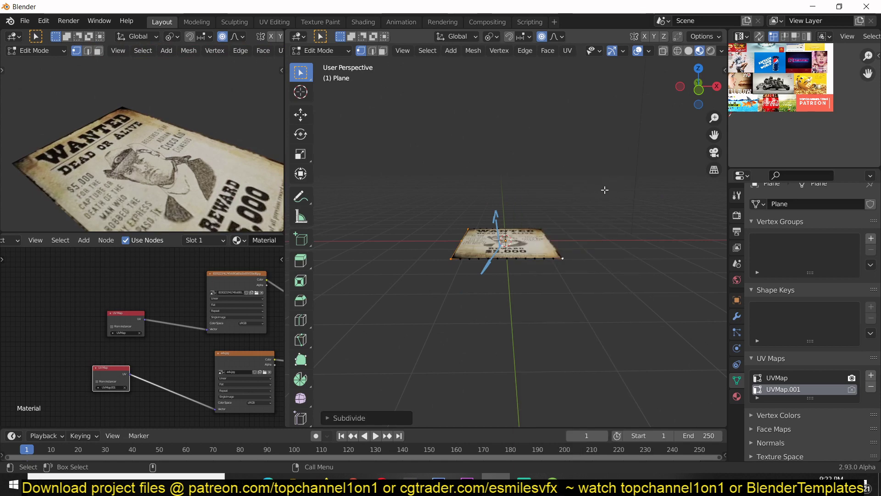
pyautogui.press('KP_1')
pyautogui.press('r')
pyautogui.rightClick(569, 228)
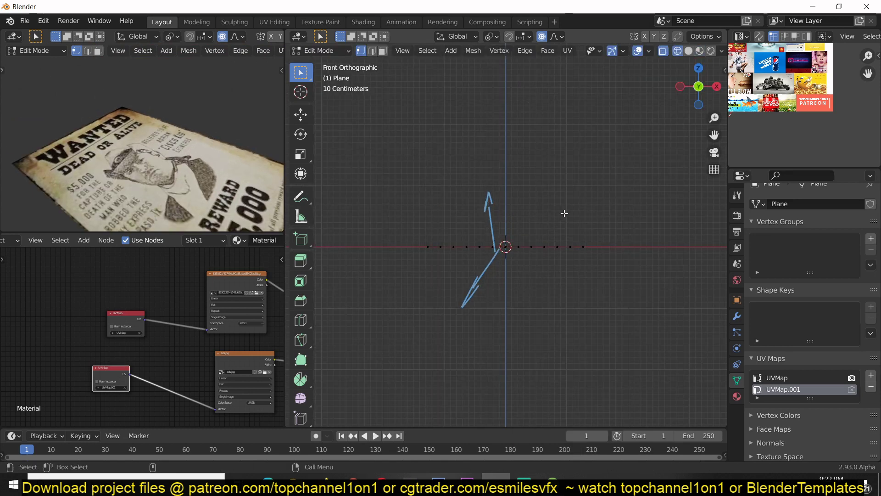
# - Select the vertices at the plane's +X end and try rotating them with proportional editing to bend the plane
pyautogui.moveTo(614, 274); pyautogui.dragTo(615, 275)
pyautogui.press('r')
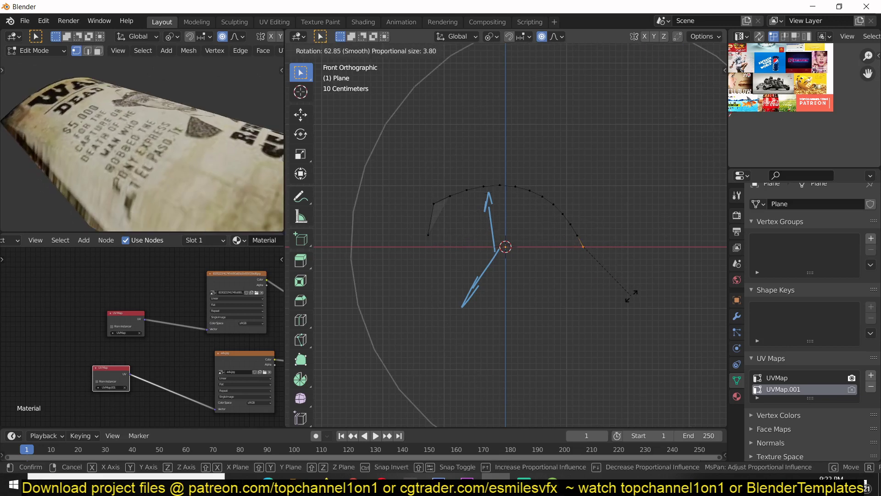
pyautogui.rightClick(578, 295)
pyautogui.scroll(-5, 184, 151)
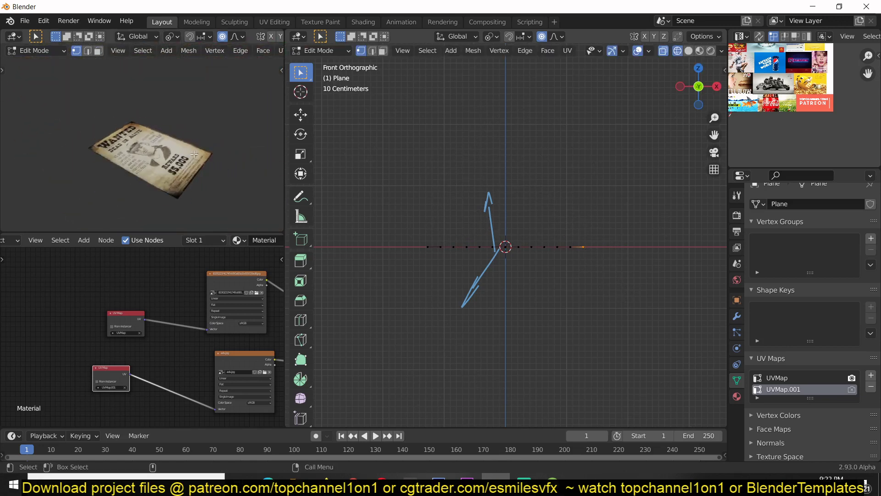
pyautogui.press('r')
pyautogui.scroll(3, 590, 295)
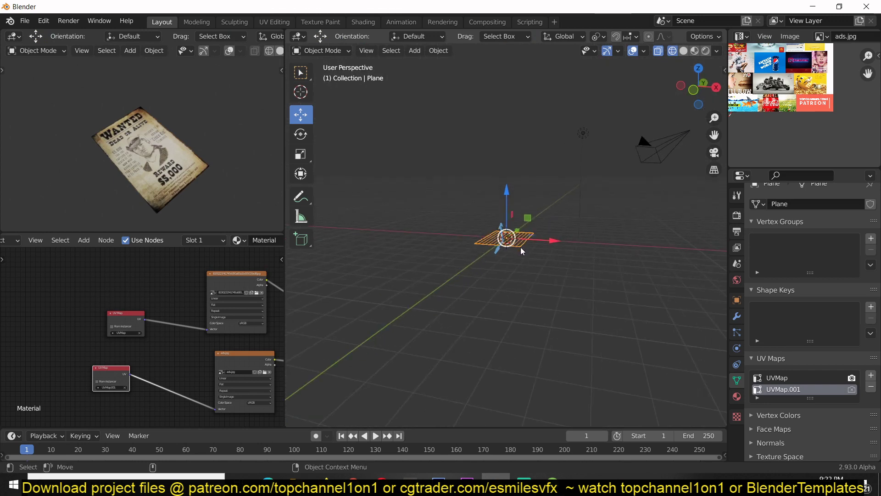
pyautogui.press('Tab')
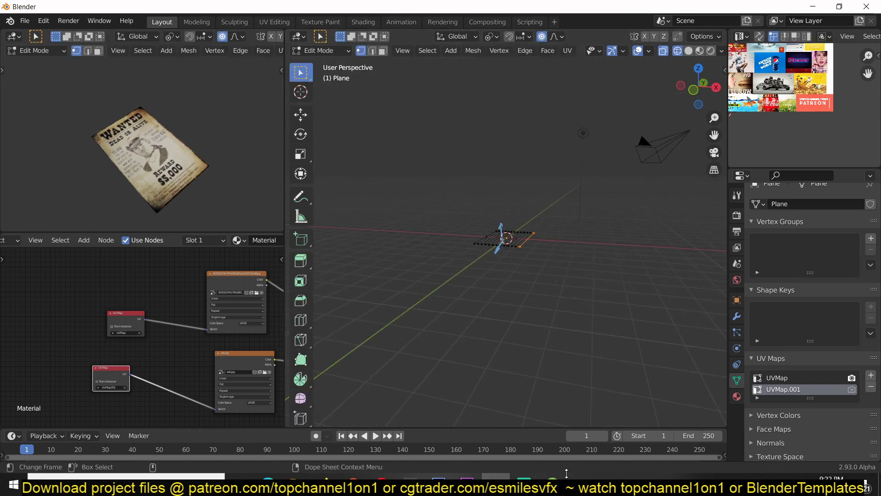